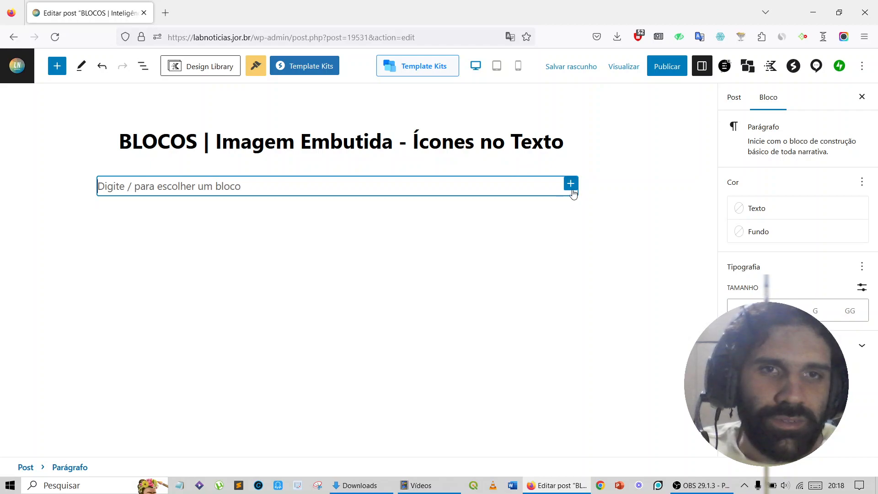
Open the full block library for the empty paragraph below the post title
left_click(571, 185)
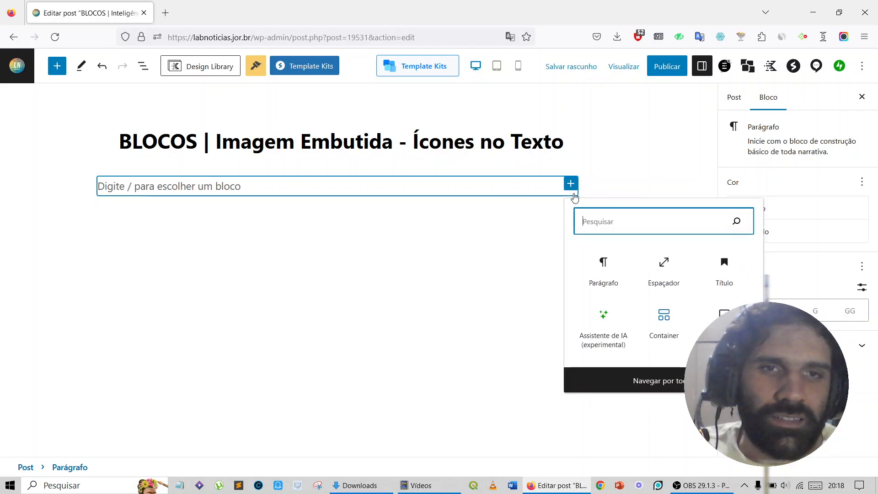
left_click(655, 384)
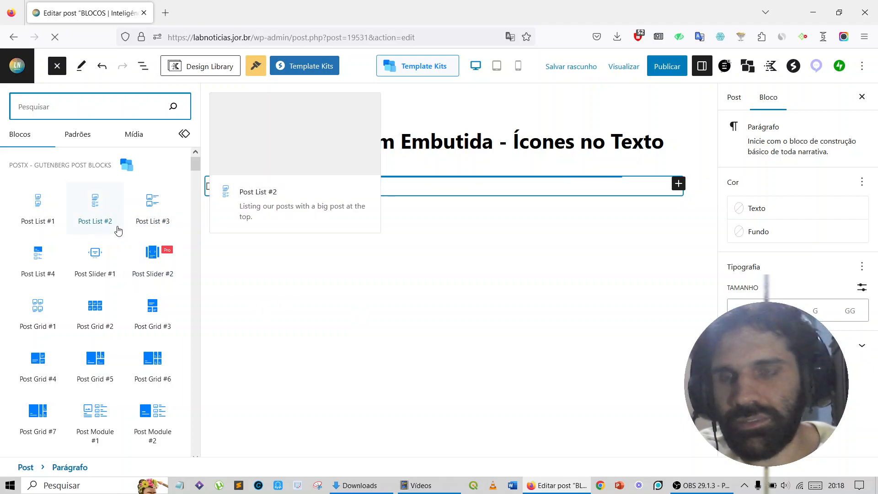
scroll(118, 229, "down", 2)
scroll(118, 230, "up", 2)
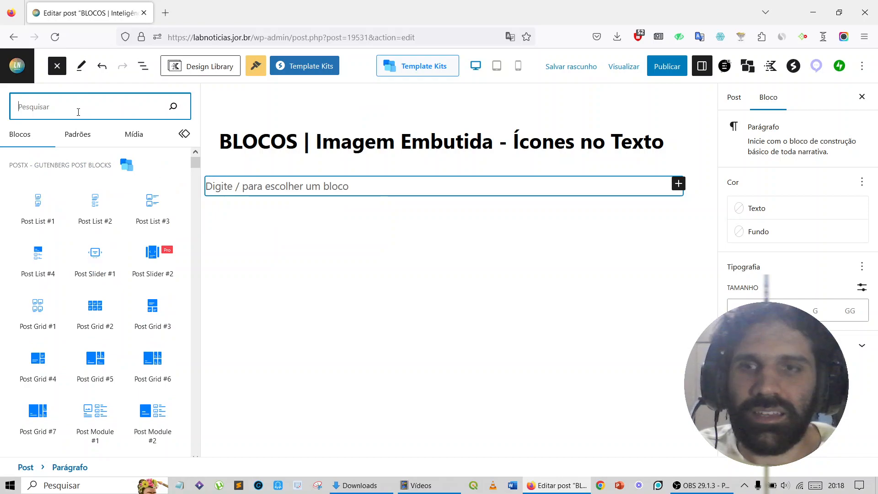
type("topi")
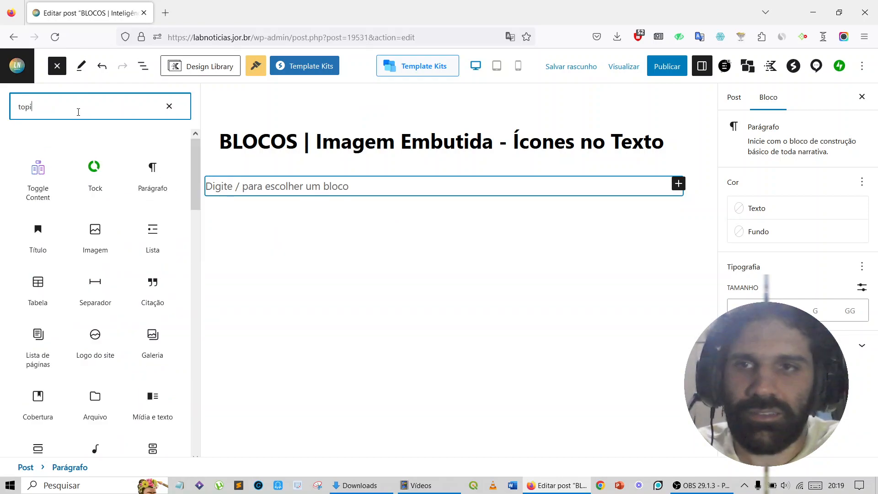
key("BackSpace")
key("BackSpace")
key("BackSpace")
key("BackSpace")
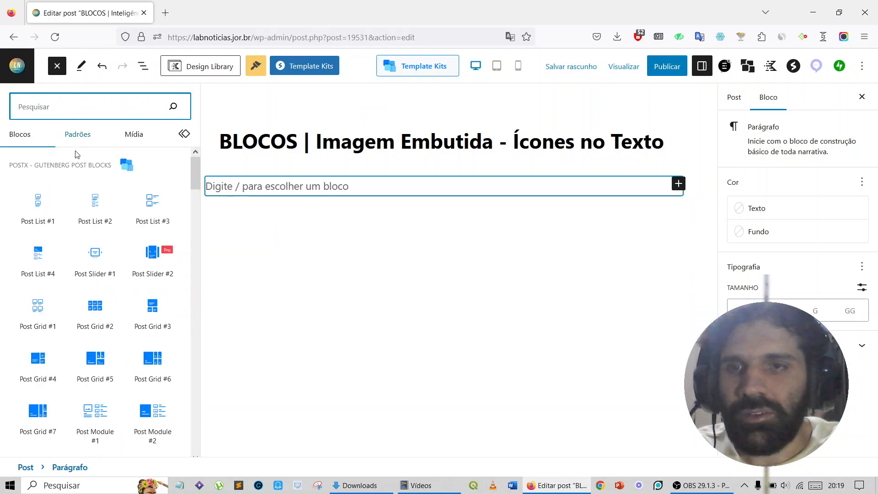
Insert the Spectra "Lista de ícones" block below the post title
scroll(109, 214, "down", 5)
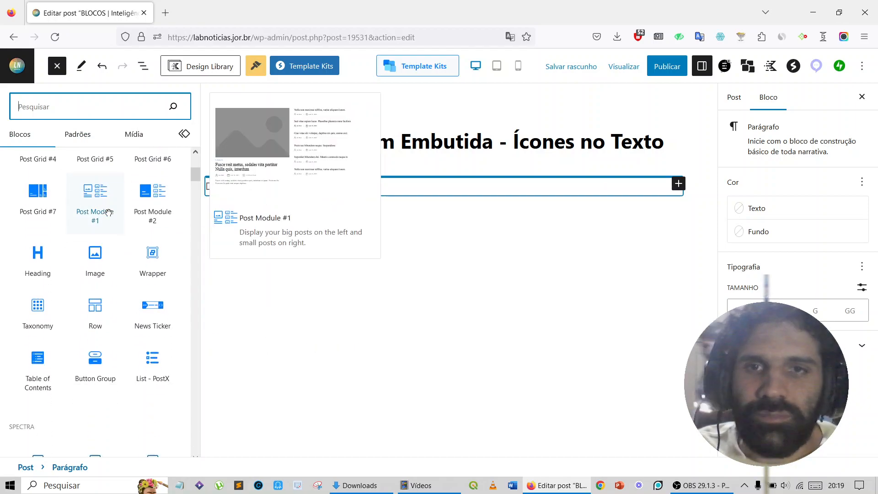
scroll(109, 216, "down", 8)
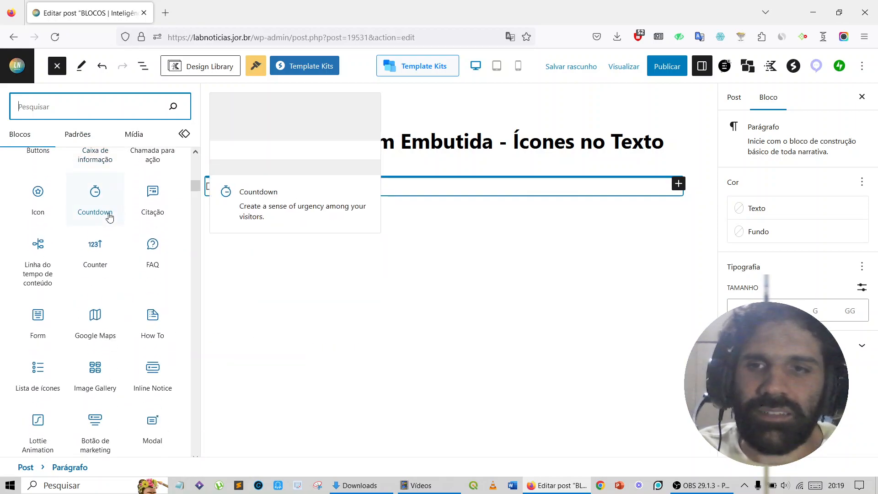
scroll(109, 216, "down", 2)
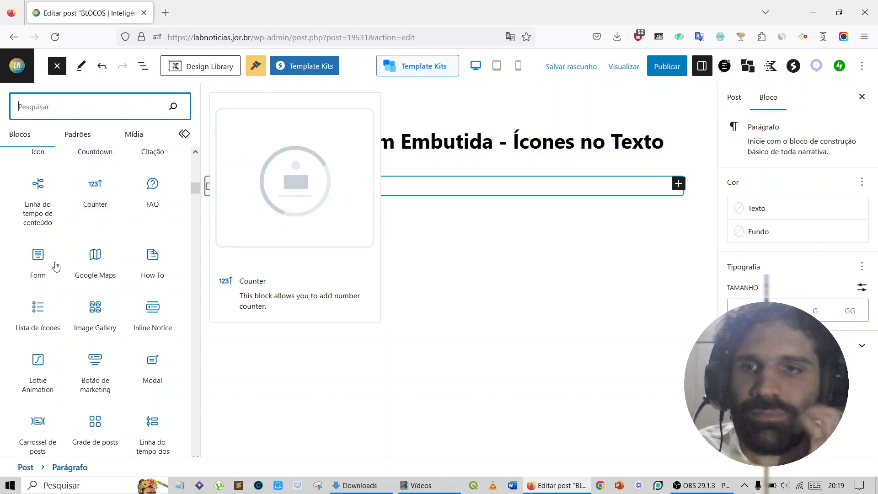
left_click(39, 317)
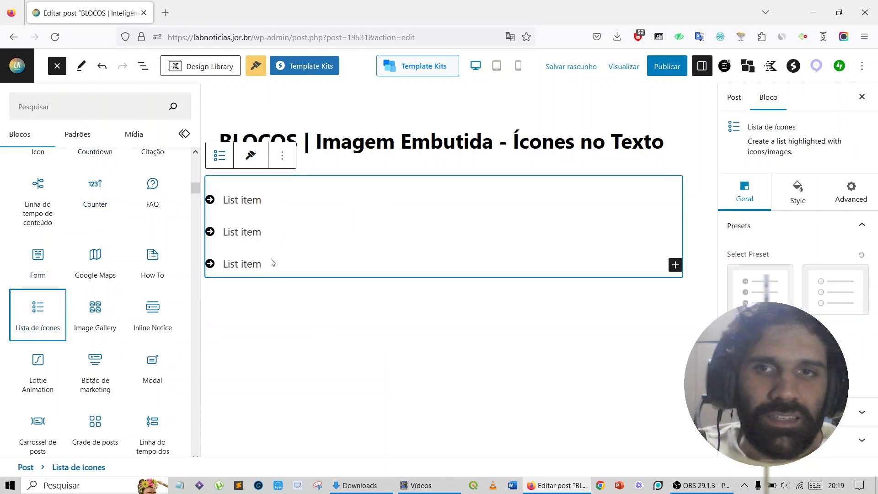
scroll(137, 290, "up", 3)
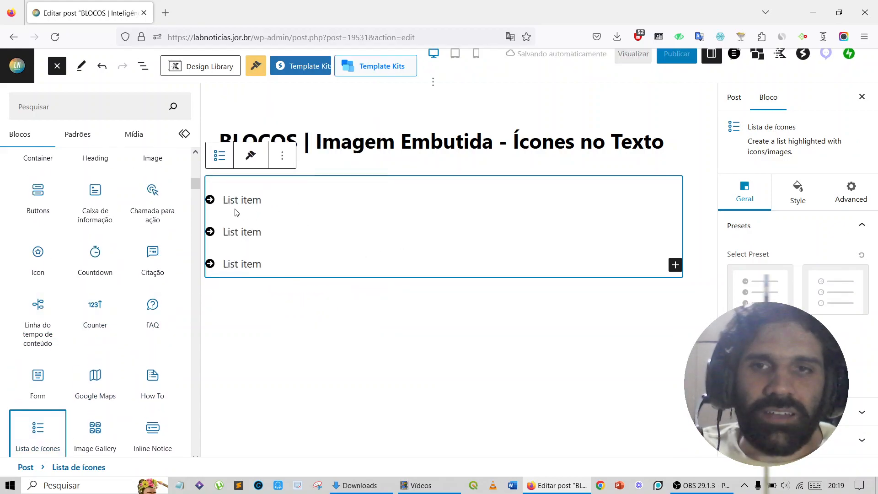
Replace the first list item's placeholder text with "Inscrições"
left_click(244, 200)
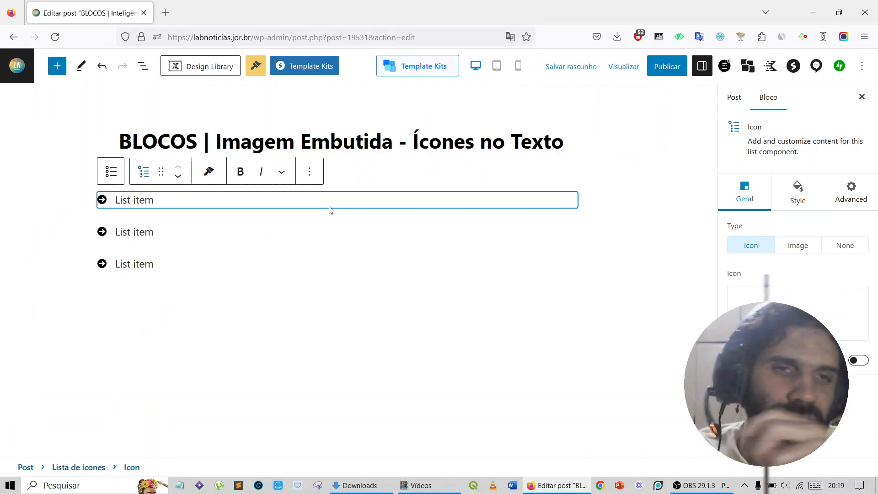
left_click(102, 203)
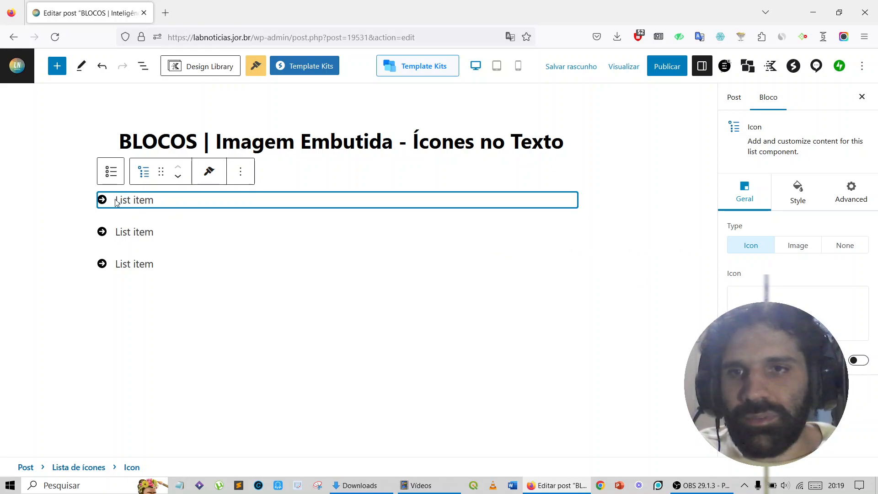
left_click_drag(116, 202, 163, 199)
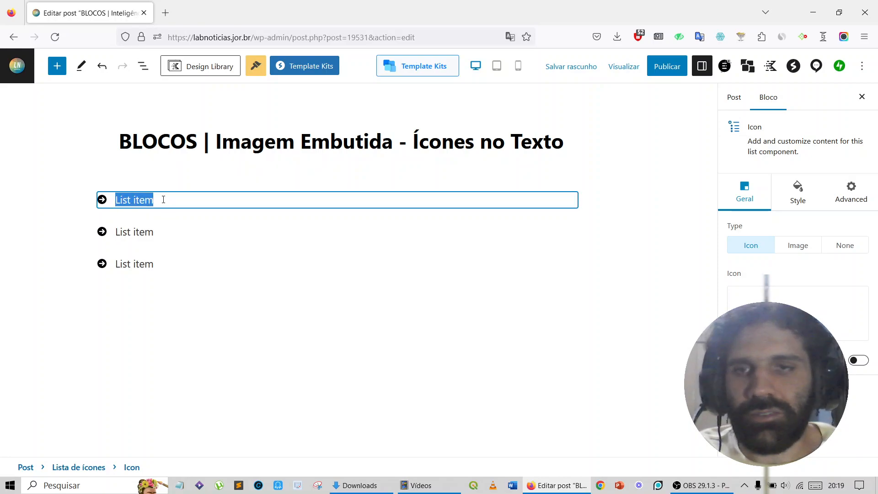
type("Inscrições")
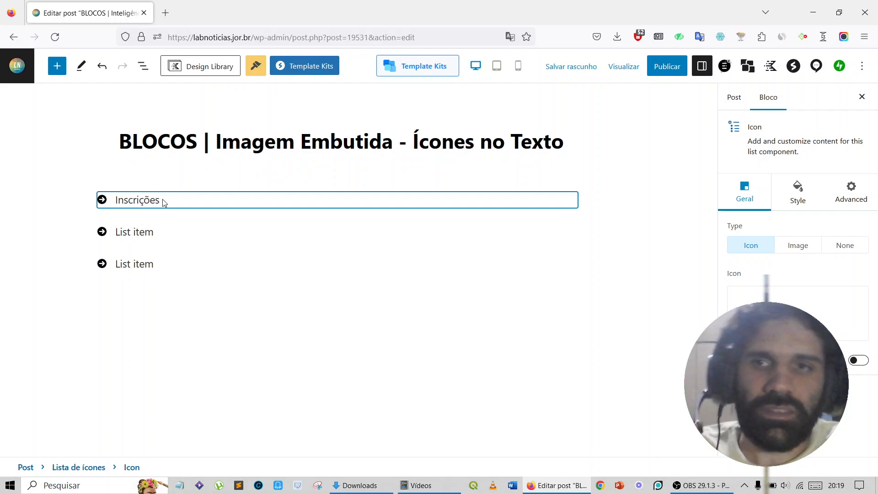
Replace the second list item's placeholder text with "Prazos"
triple_click(138, 235)
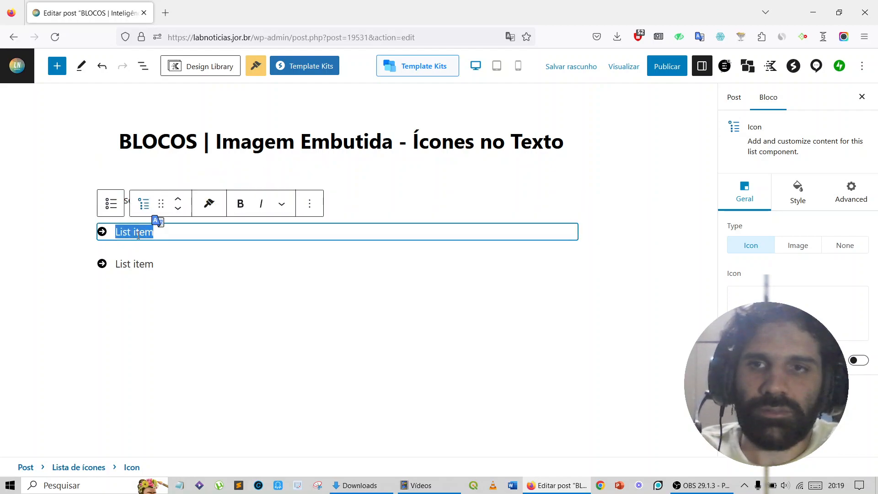
type("D")
key("BackSpace")
type("Pras")
key("BackSpace")
type("zos")
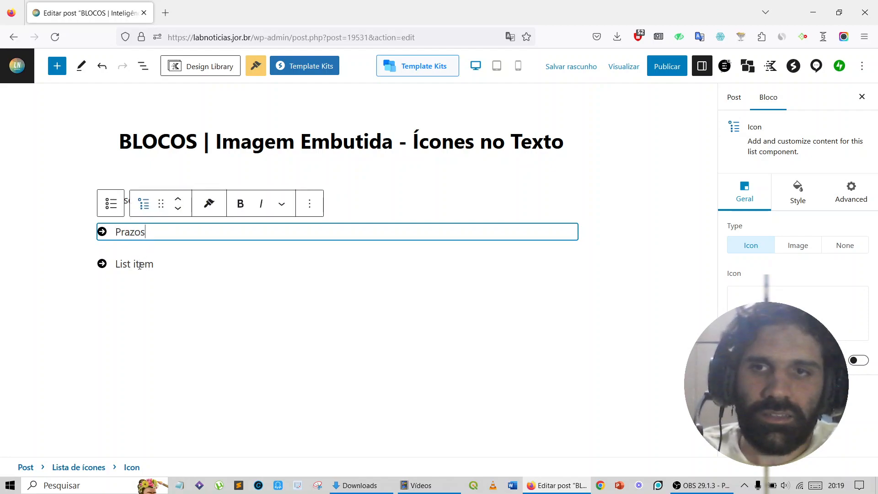
Replace the third list item's placeholder text with "Valores"
triple_click(139, 264)
key("BackSpace")
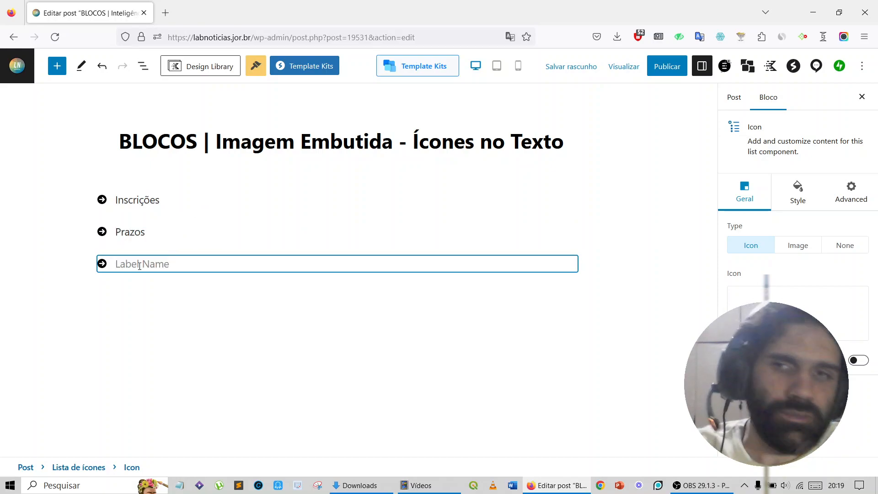
type("Valores")
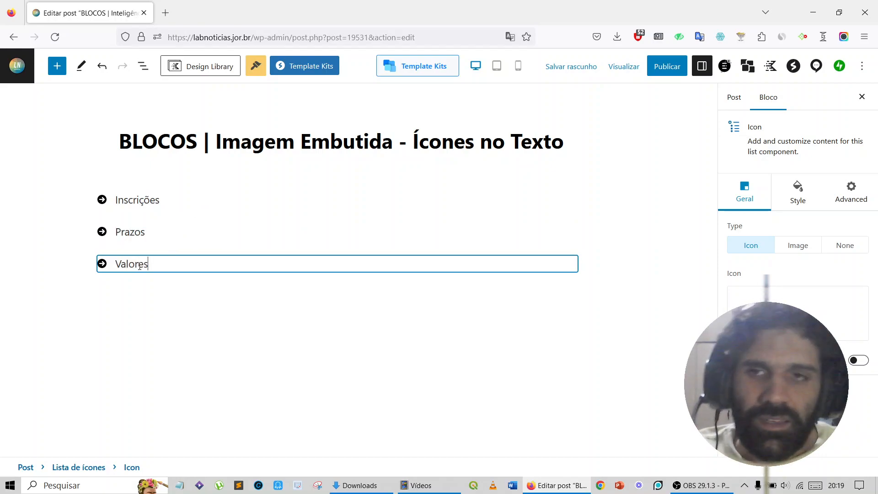
Search the icon library for "link" and assign the Link icon to the "Inscrições" item
left_click(160, 202)
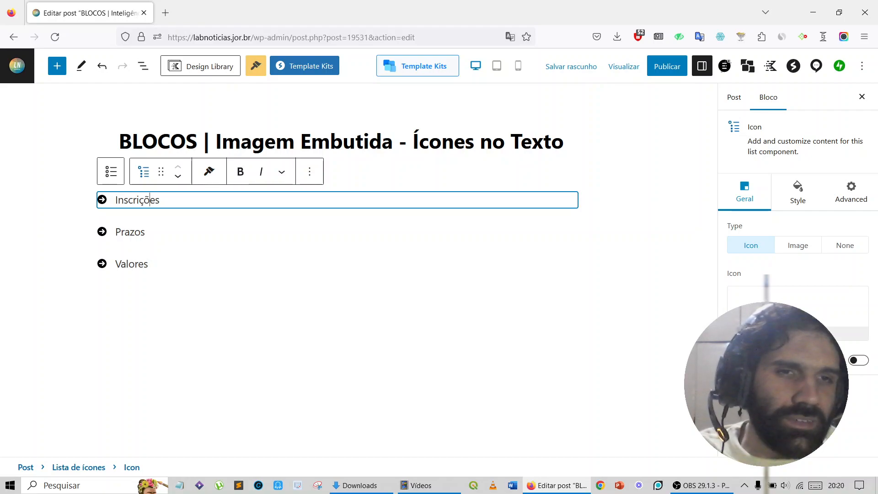
left_click(797, 333)
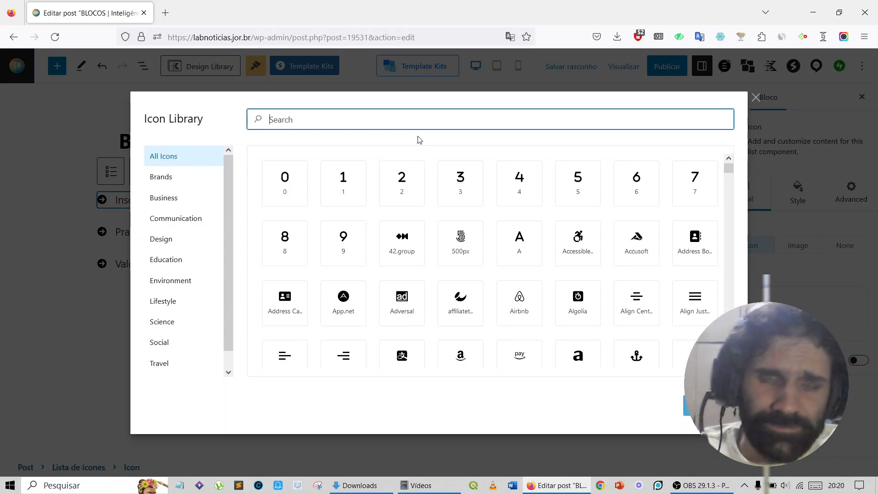
type("link")
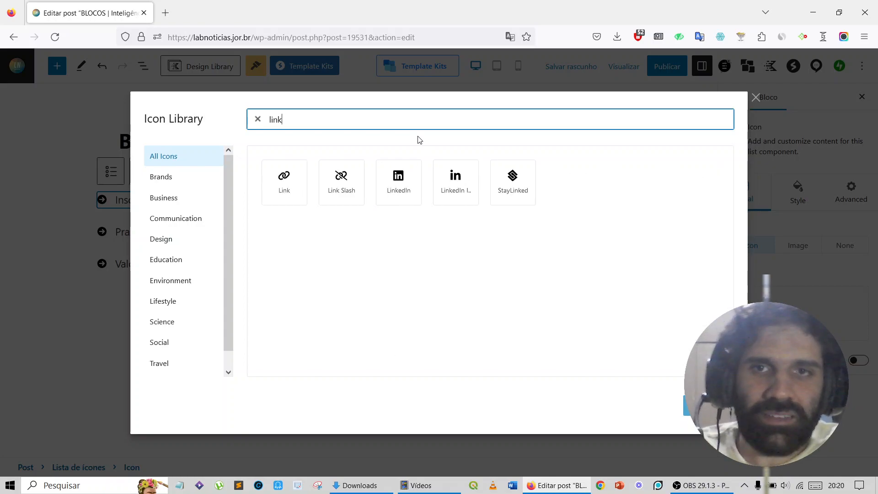
left_click(283, 167)
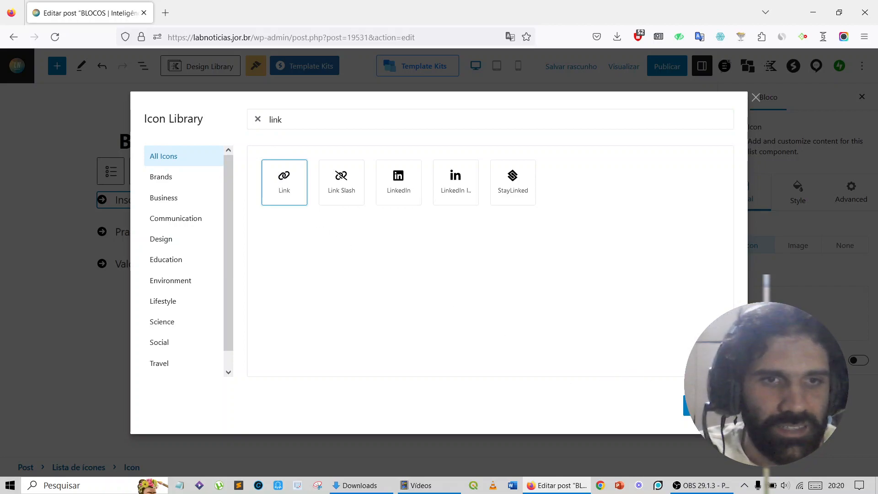
left_click(708, 405)
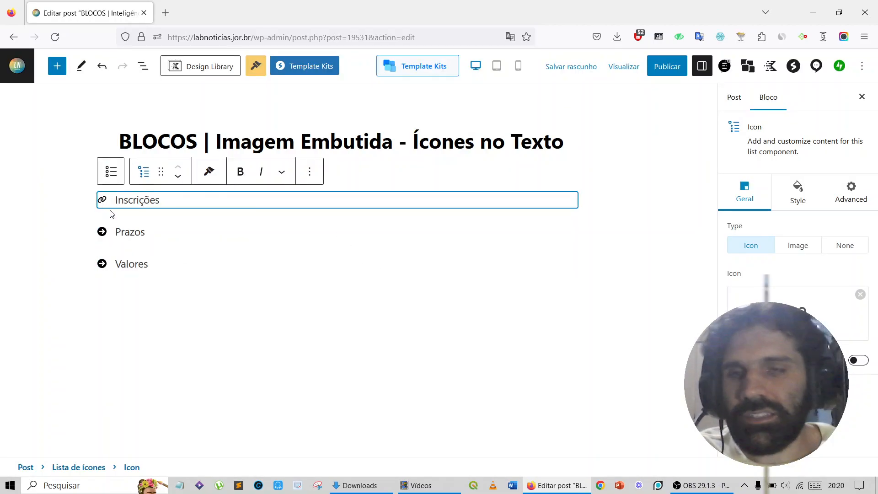
Search the icon library for "calenda" and assign the plain Calendar icon to the "Prazos" item
left_click(120, 232)
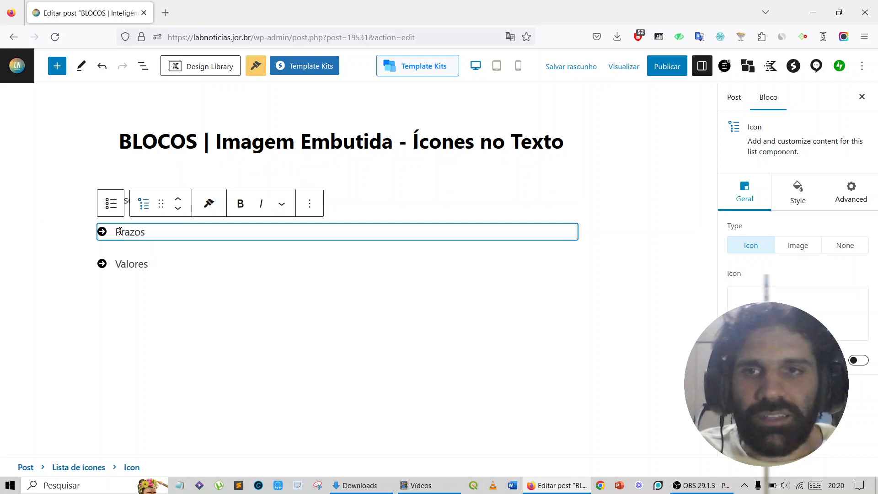
left_click(814, 316)
type("calenda")
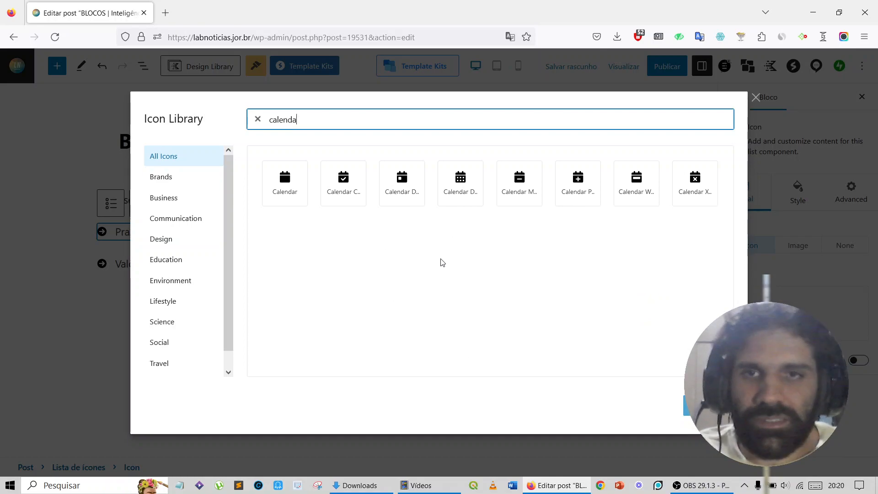
left_click(291, 189)
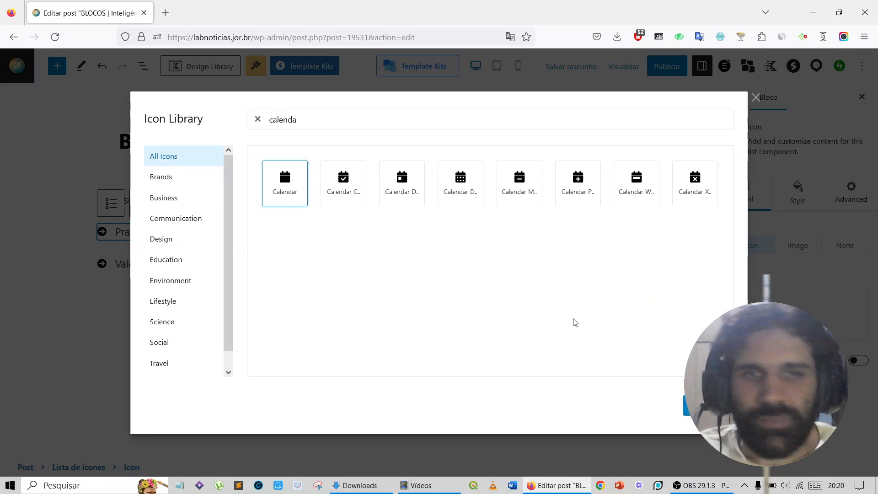
left_click(699, 404)
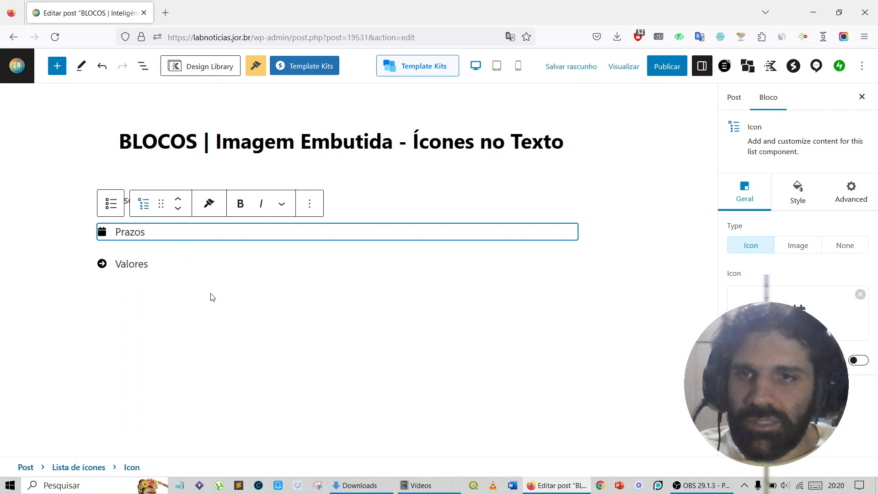
Search the icon library for "money" and assign the third Money Bill variant to the "Valores" item
left_click(161, 263)
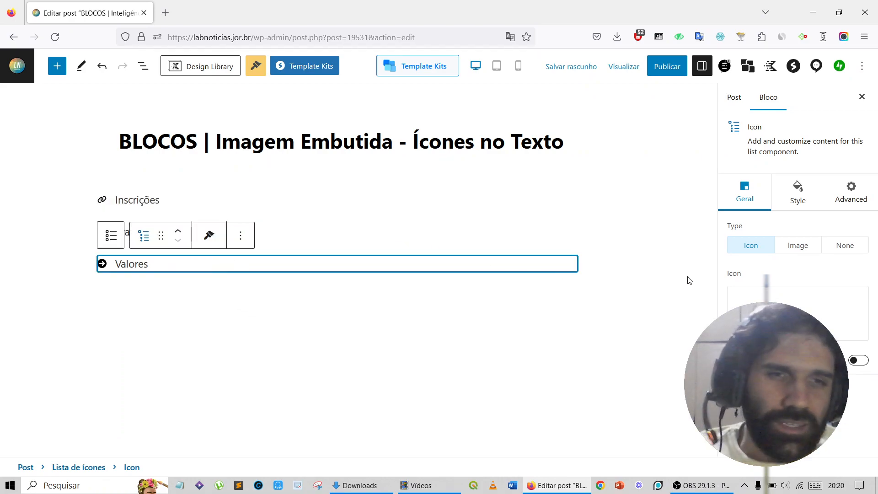
left_click(798, 316)
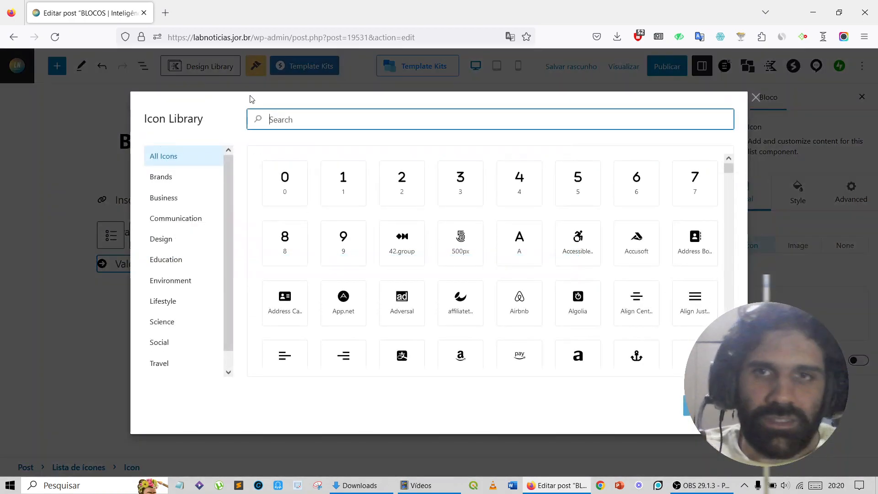
type("money")
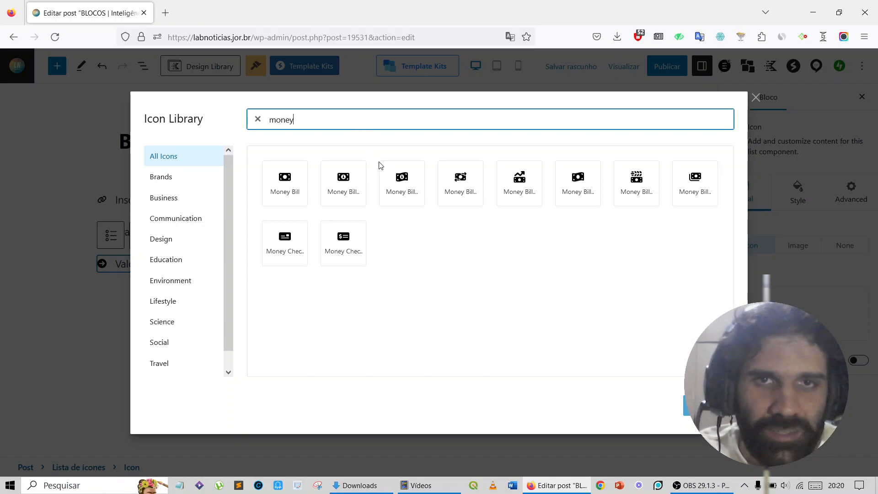
left_click(403, 189)
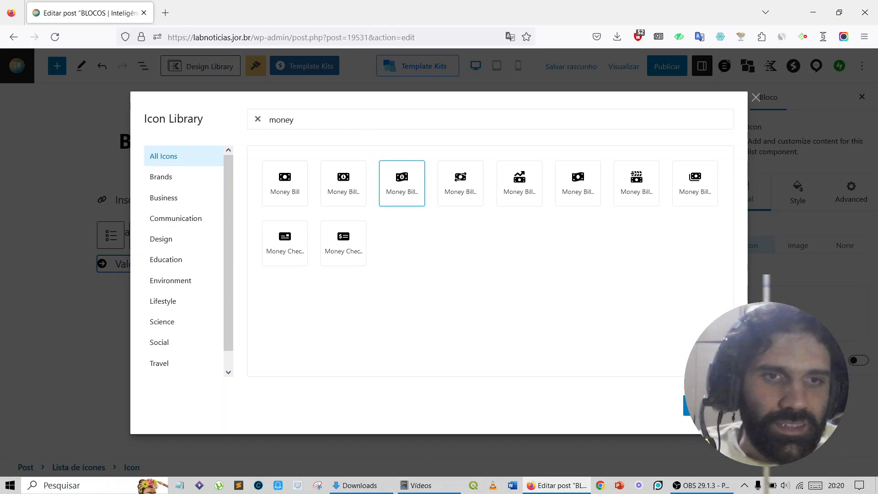
left_click(709, 406)
left_click(111, 235)
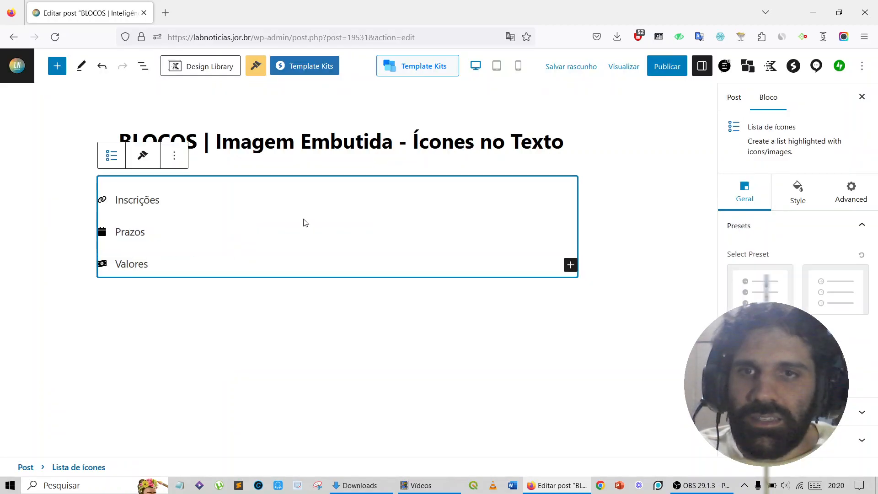
left_click(252, 200)
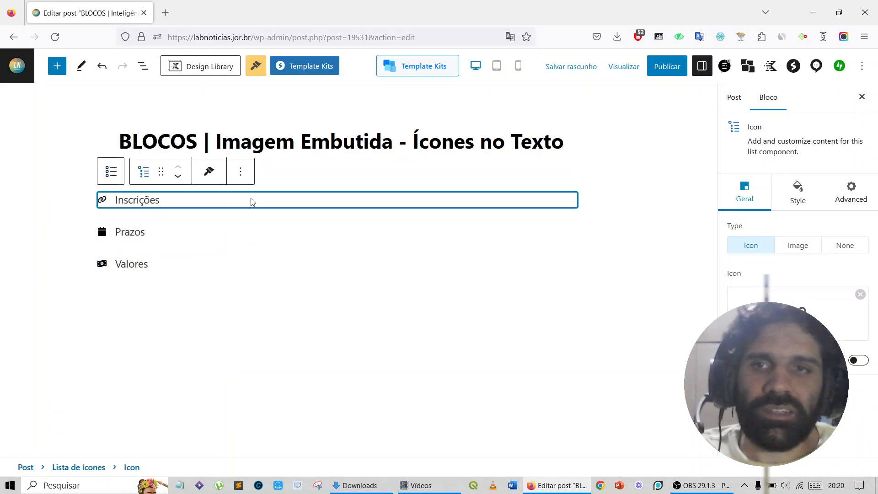
left_click(157, 198)
mouse_move(163, 200)
left_mouse_down()
mouse_move(112, 201)
mouse_move(166, 202)
left_mouse_up()
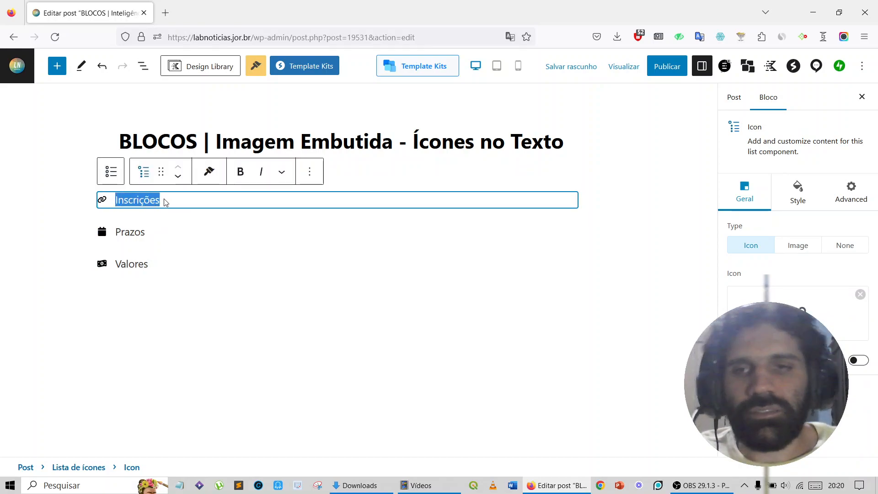
left_click(177, 207)
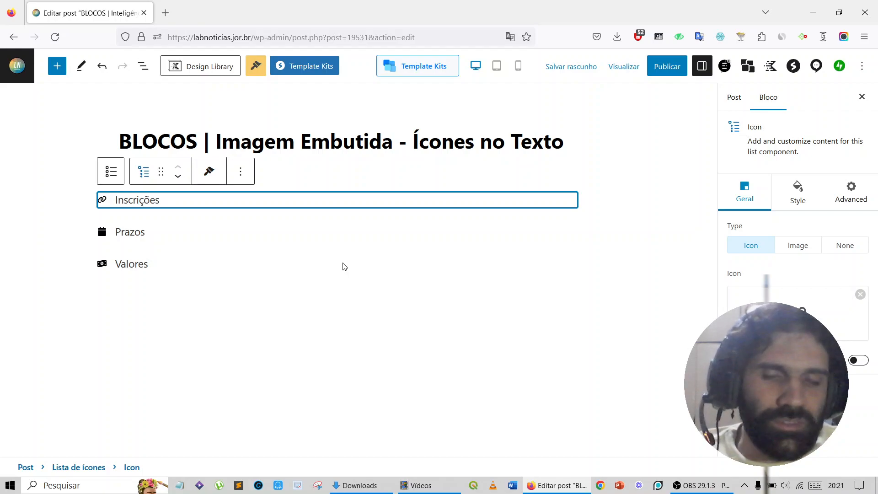
Add an empty paragraph block below the icon list
left_click(295, 269)
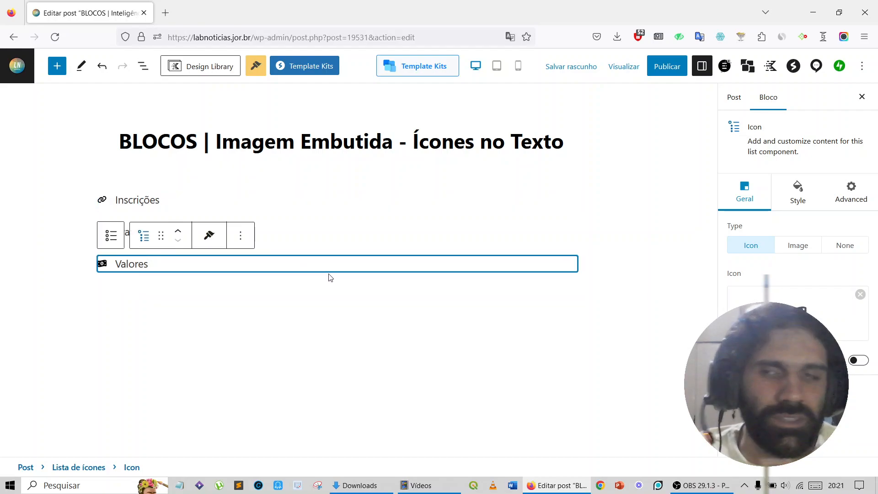
left_click(384, 283)
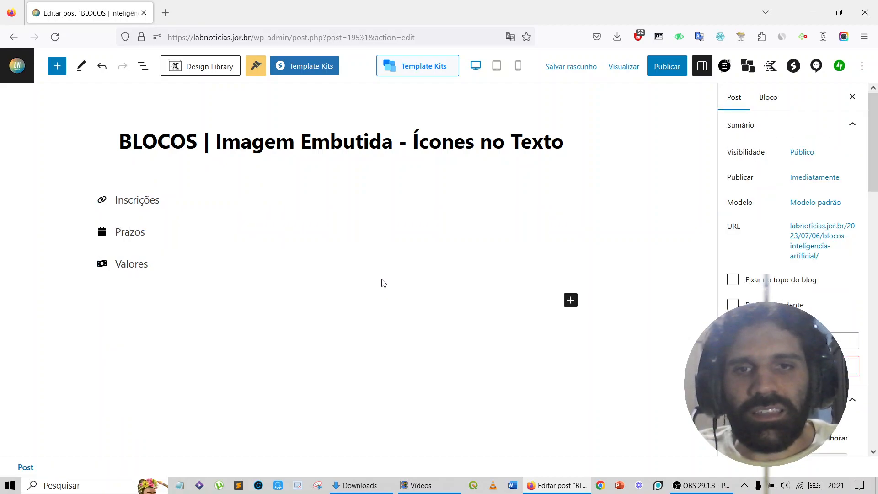
left_click(571, 300)
left_click(601, 170)
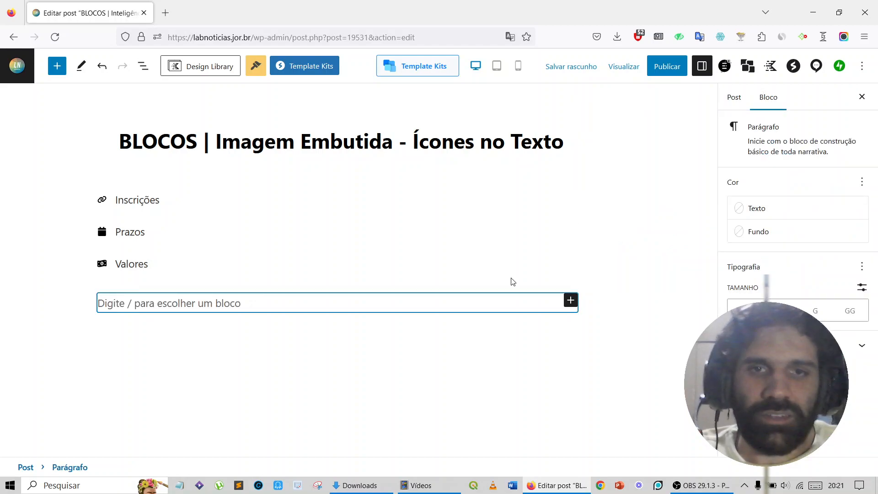
Browse the icon library from the "Valores" item and close it without choosing another icon
left_click(416, 260)
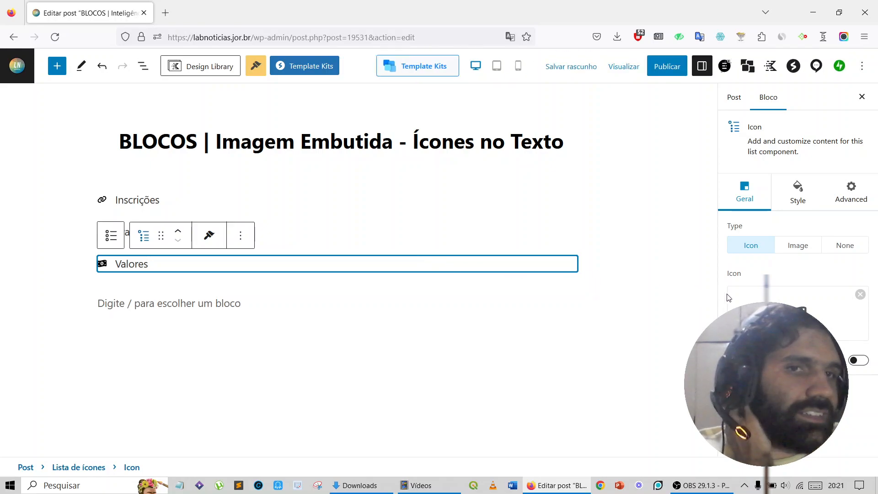
left_click(797, 320)
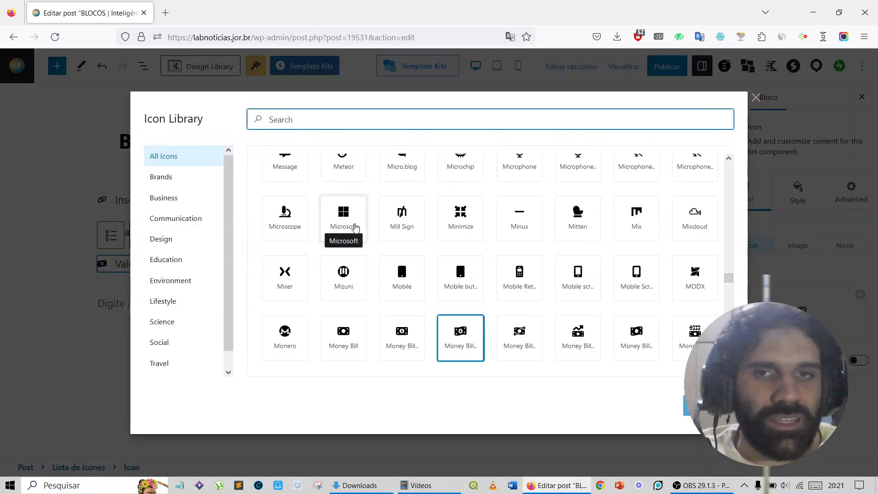
scroll(356, 228, "down", 20)
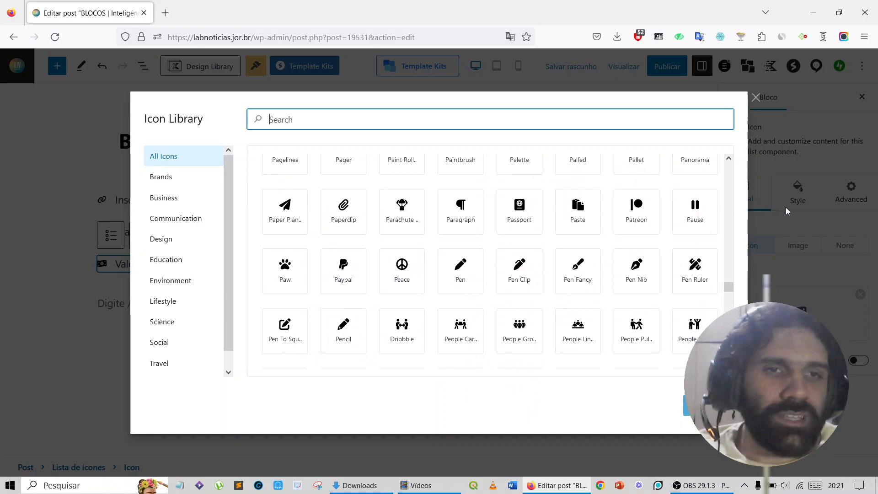
left_click(774, 214)
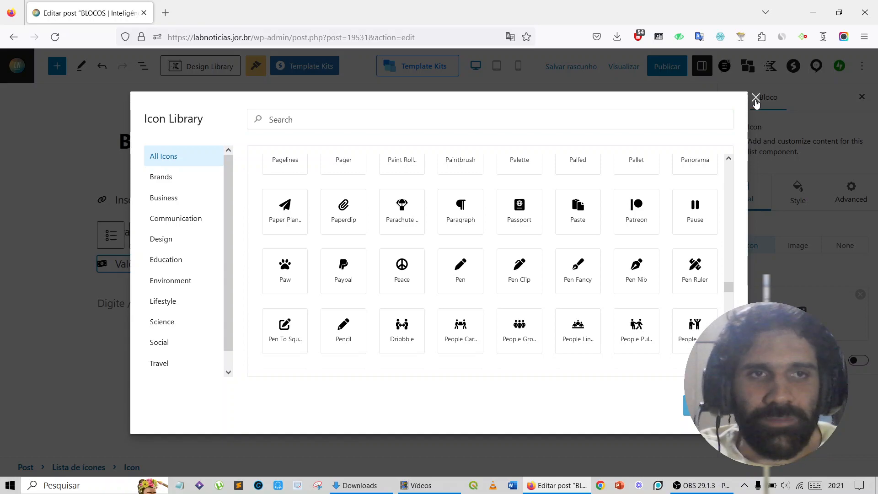
left_click(756, 97)
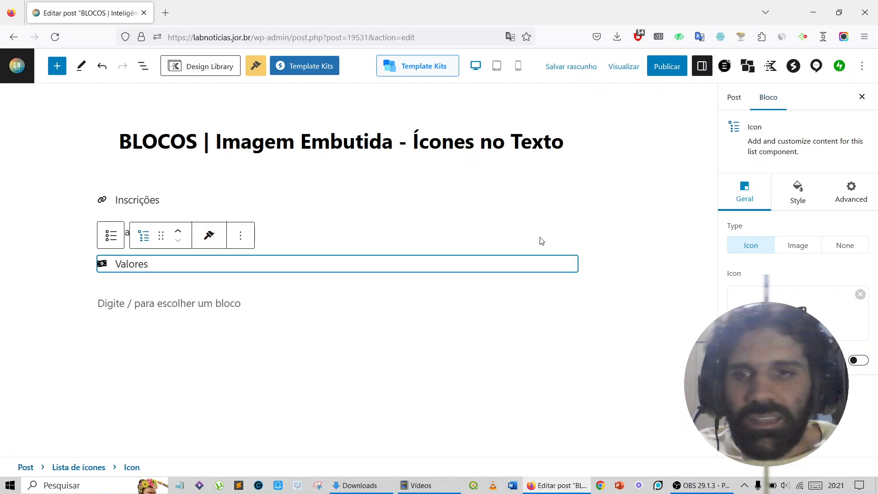
Write "Recorde o caso das Joias de Bolsonaro: [link para matéria]" in the empty paragraph below the icon list
left_click(195, 304)
left_click_drag(215, 142, 396, 141)
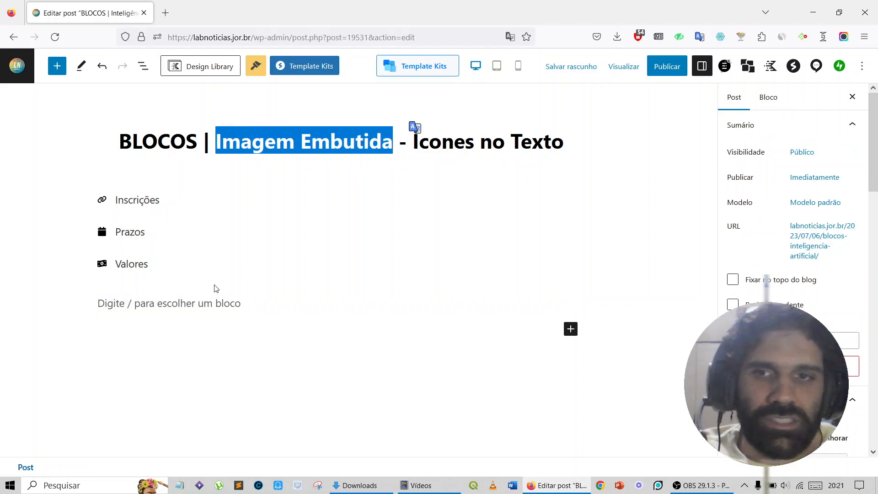
left_click(176, 304)
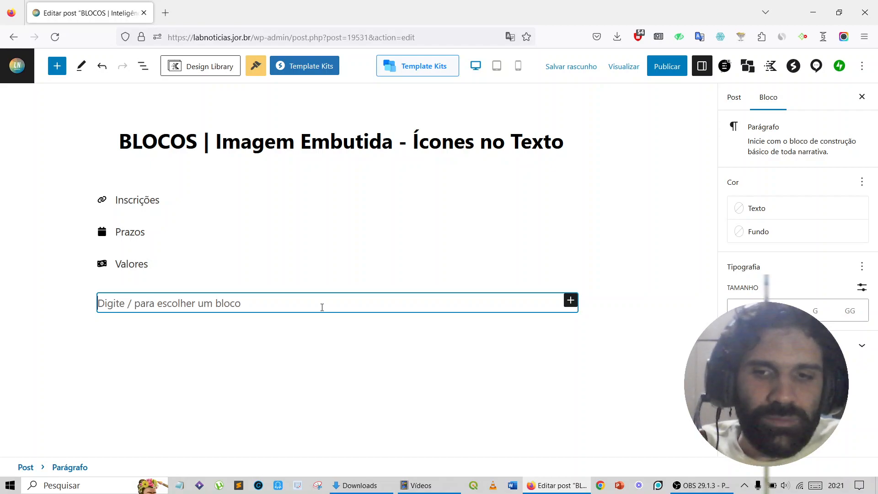
type("Recorde:")
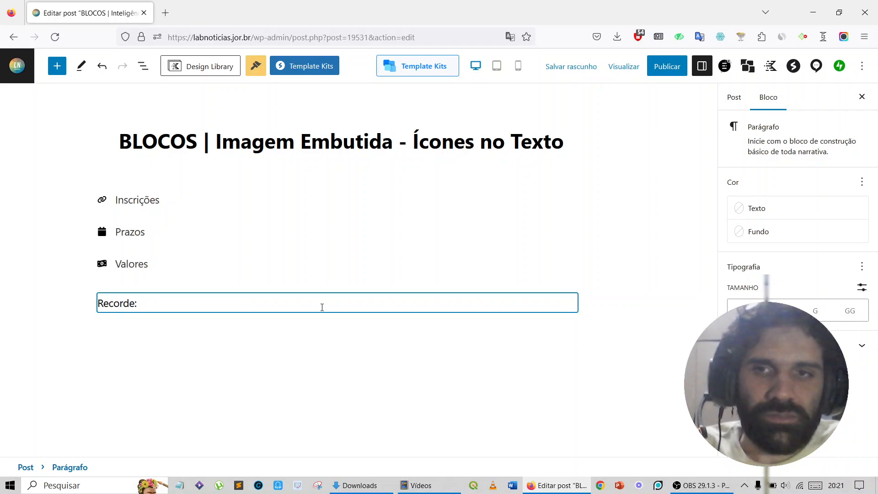
key("BackSpace")
type(" o caso da")
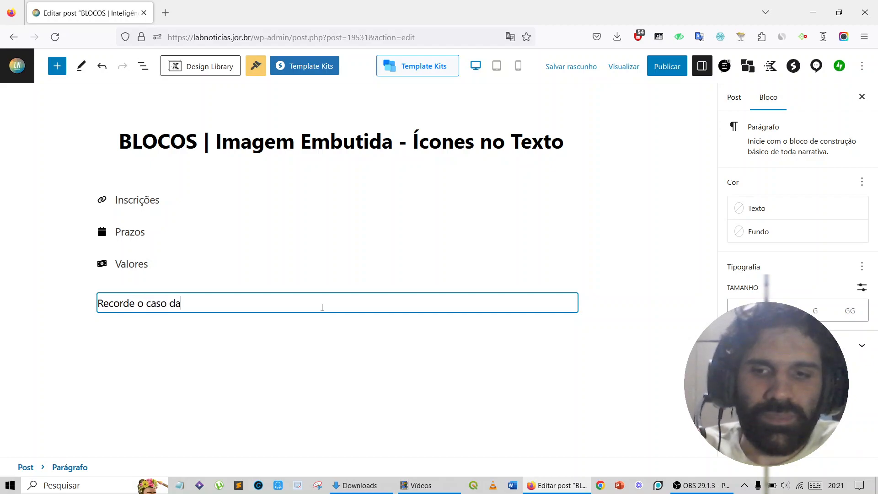
type("s Jois")
type("s de Bolson")
type("al")
type("o")
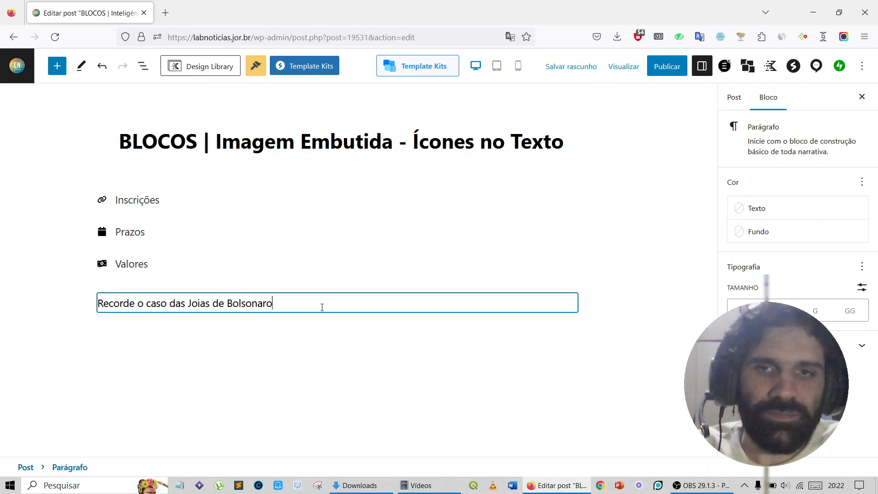
type(": link para matéria")
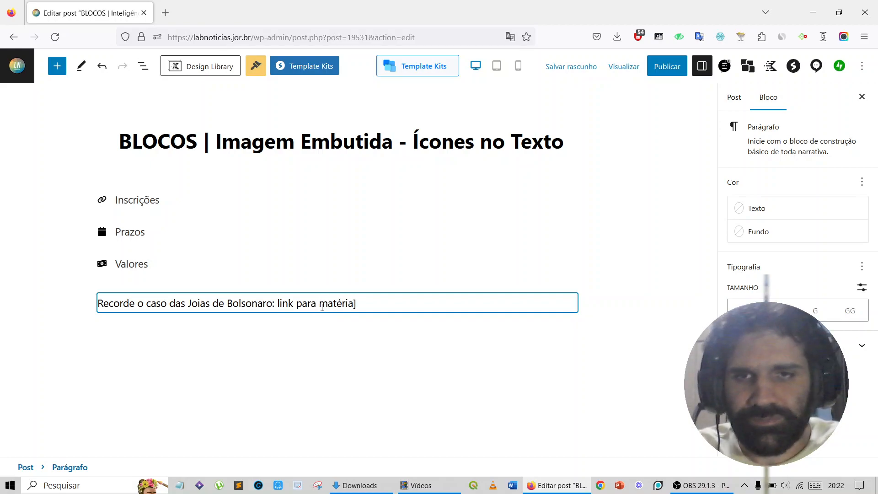
type("[")
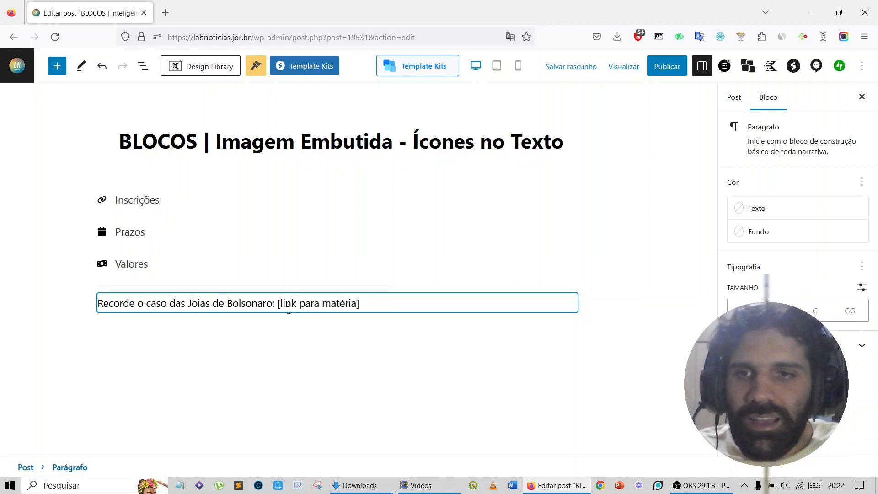
Place the text cursor at the start of the paragraph and open the media library for an inline image (Imagem embutida)
key("Up")
key("Down")
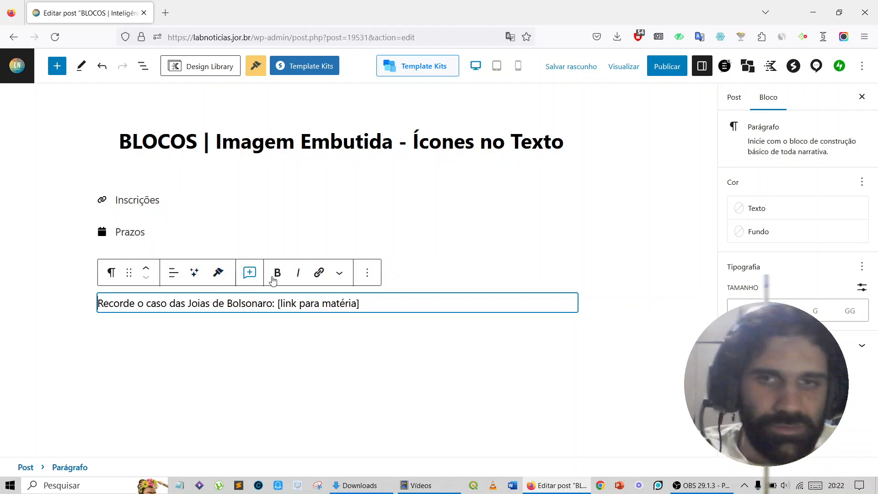
left_click(341, 277)
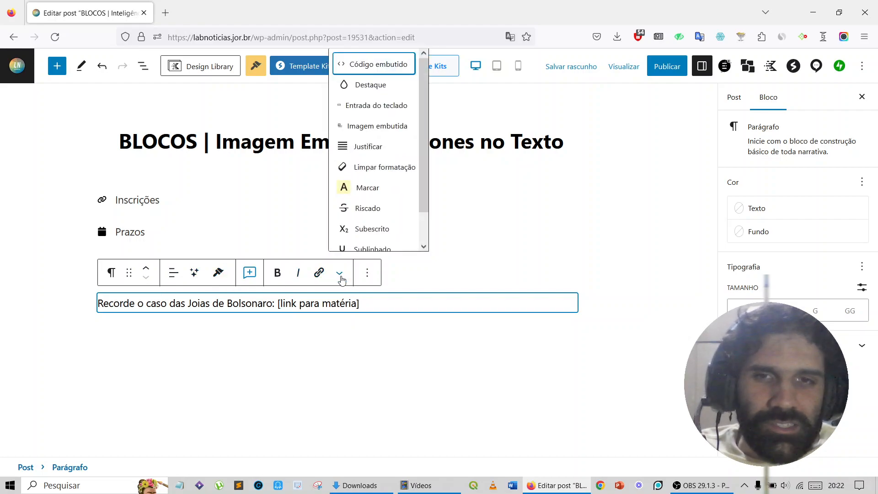
left_click(358, 128)
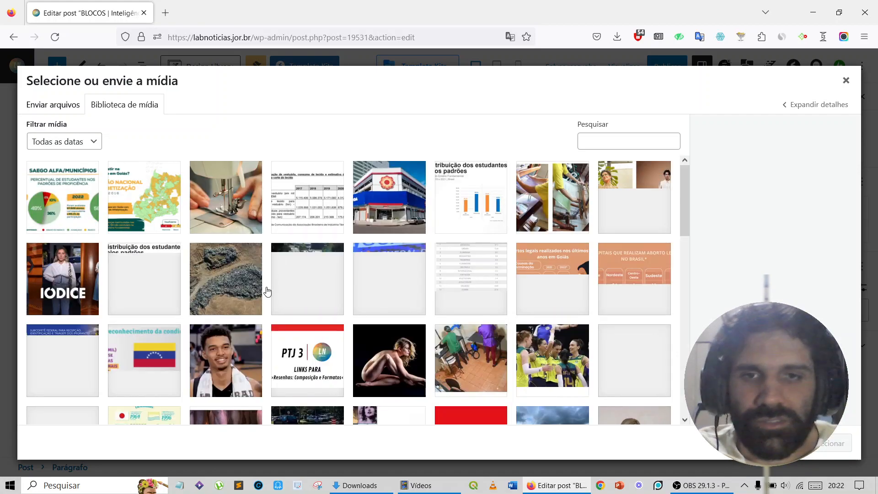
Open flaticon.com in a new browser tab and look over its icon and sticker collections
left_click(163, 12)
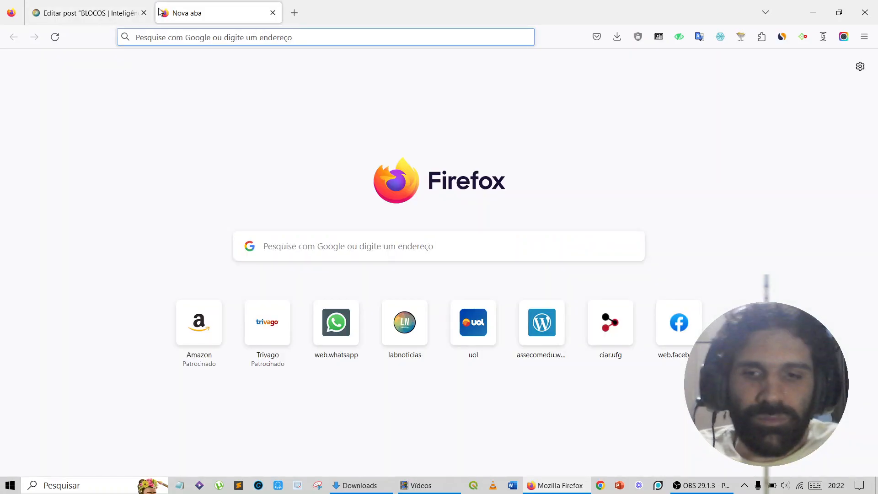
type("flaticon.com")
key("Return")
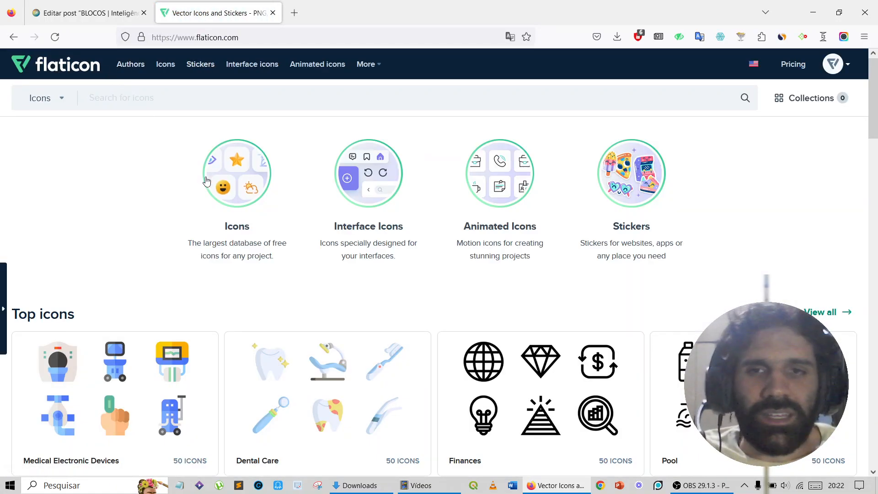
scroll(490, 296, "down", 4)
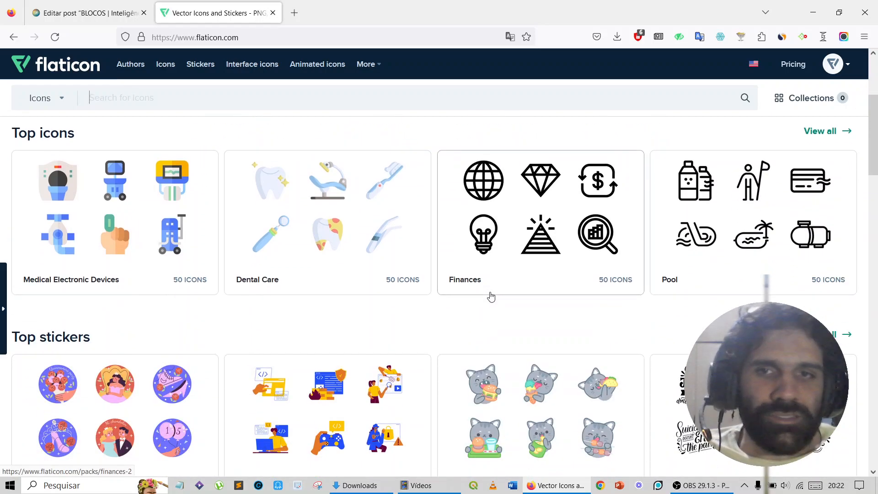
scroll(491, 296, "down", 3)
scroll(490, 297, "down", 8)
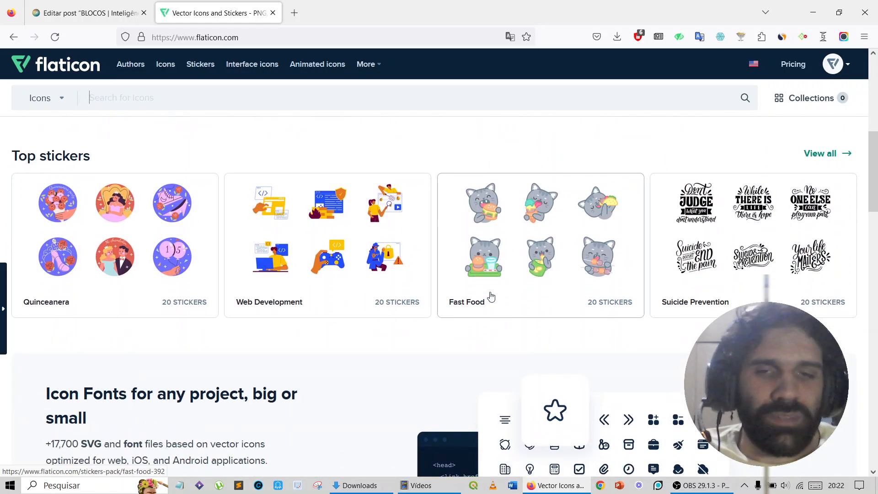
scroll(490, 293, "up", 15)
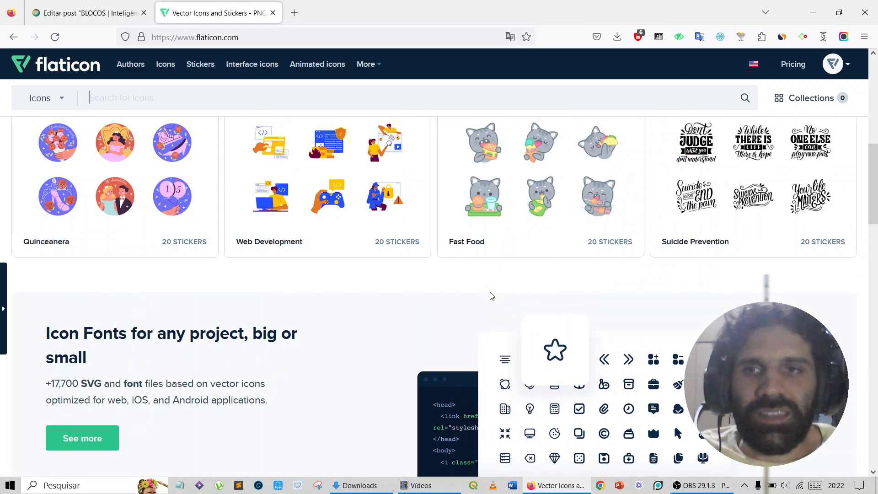
scroll(490, 296, "up", 2)
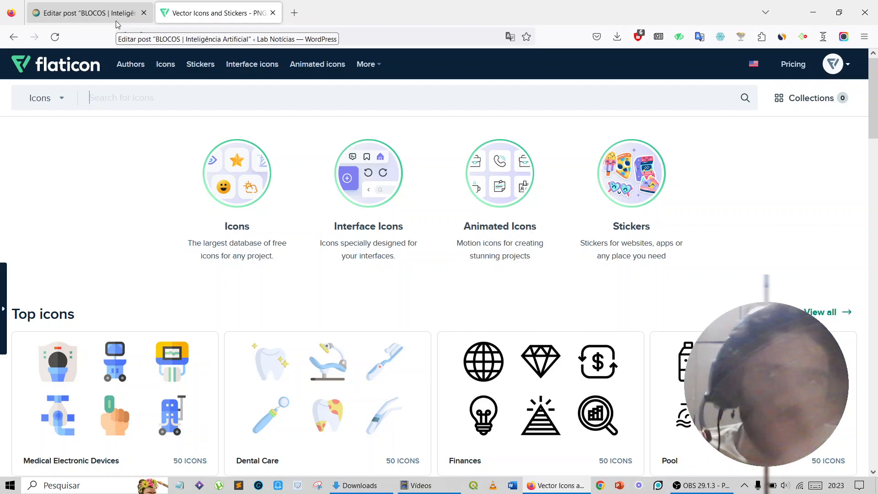
Return to the WordPress post tab and load three more batches of images in the media library, looking for the uploaded icons
left_click(119, 14)
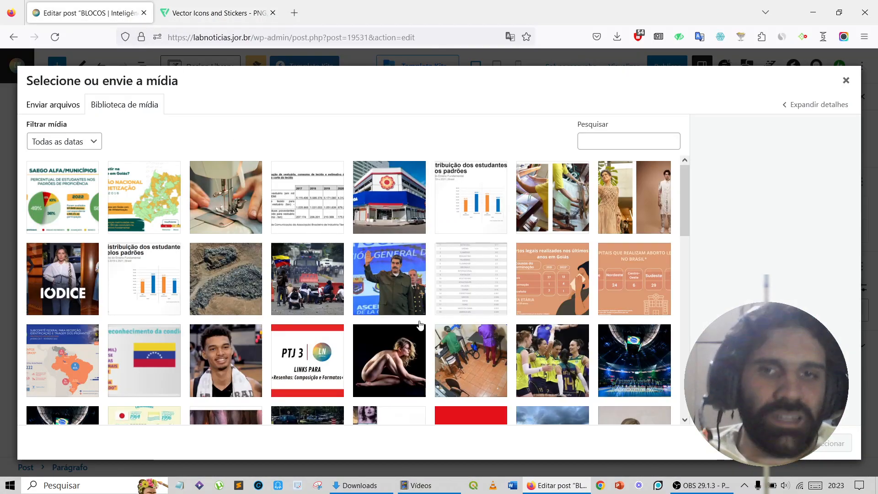
scroll(419, 325, "down", 15)
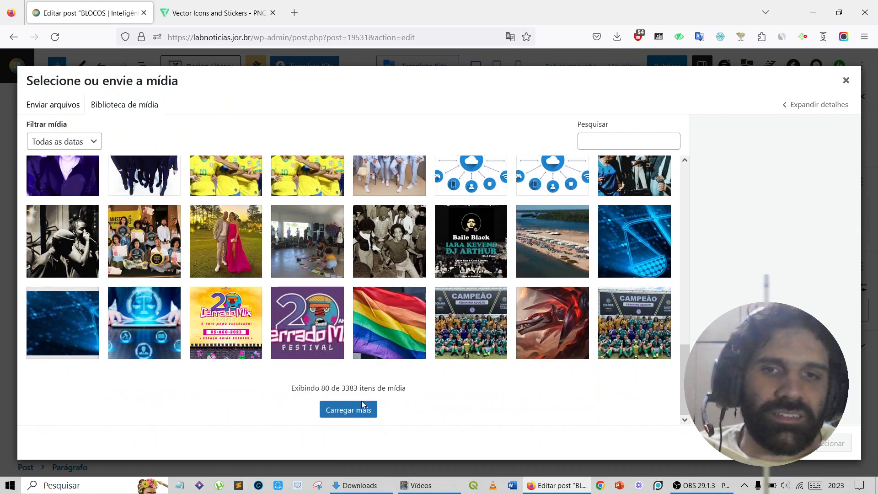
left_click(361, 402)
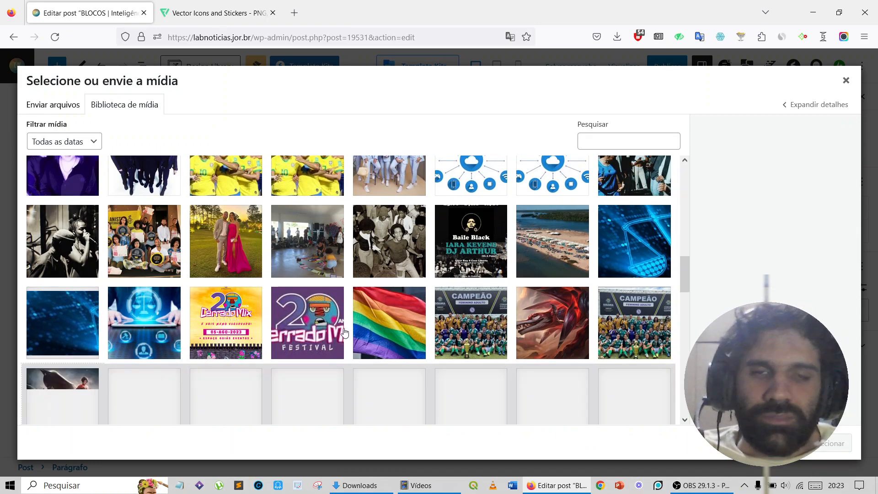
scroll(344, 332, "down", 5)
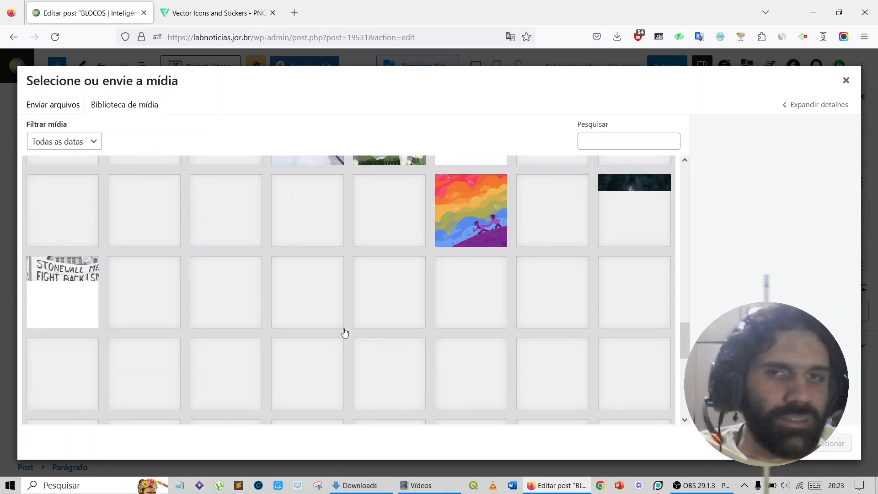
scroll(344, 332, "down", 2)
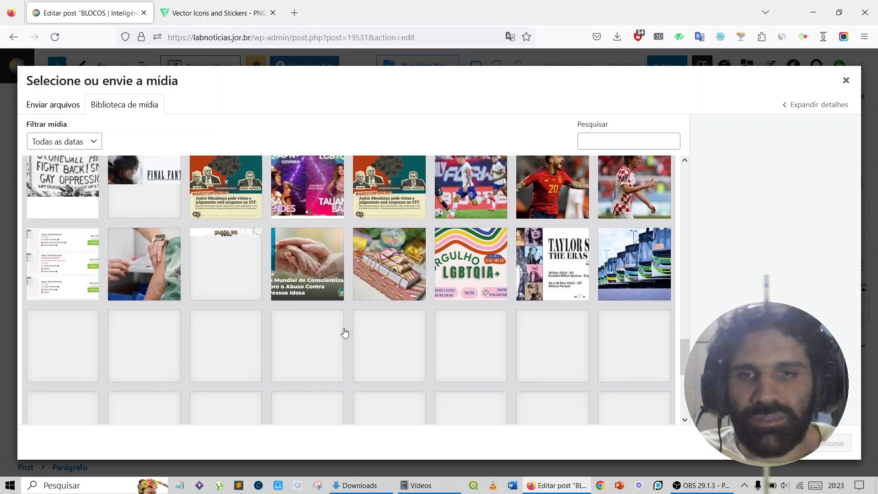
scroll(345, 332, "down", 2)
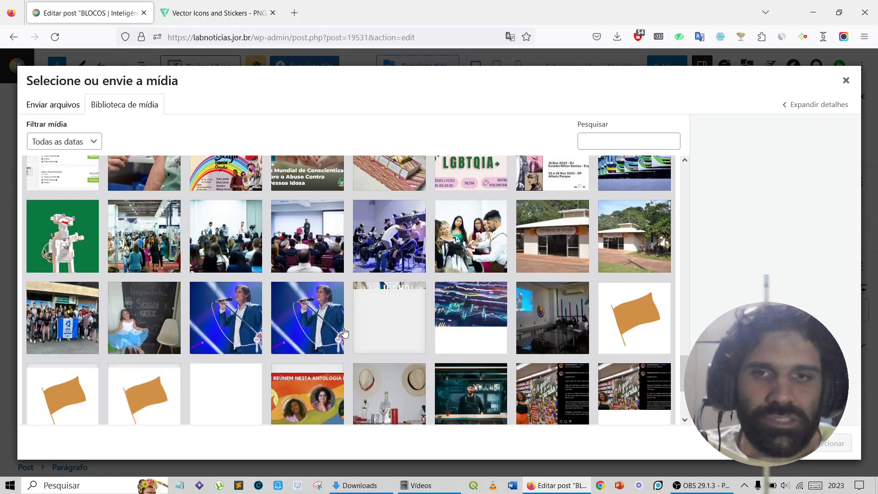
scroll(345, 332, "down", 3)
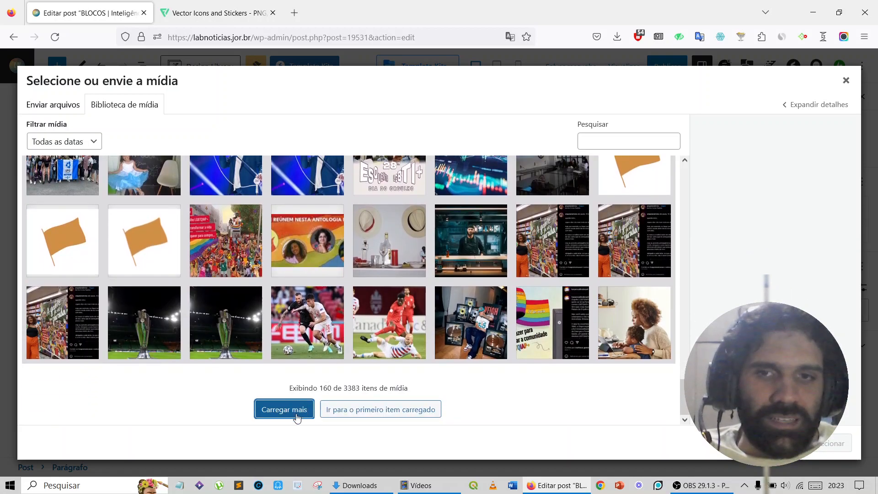
left_click(296, 418)
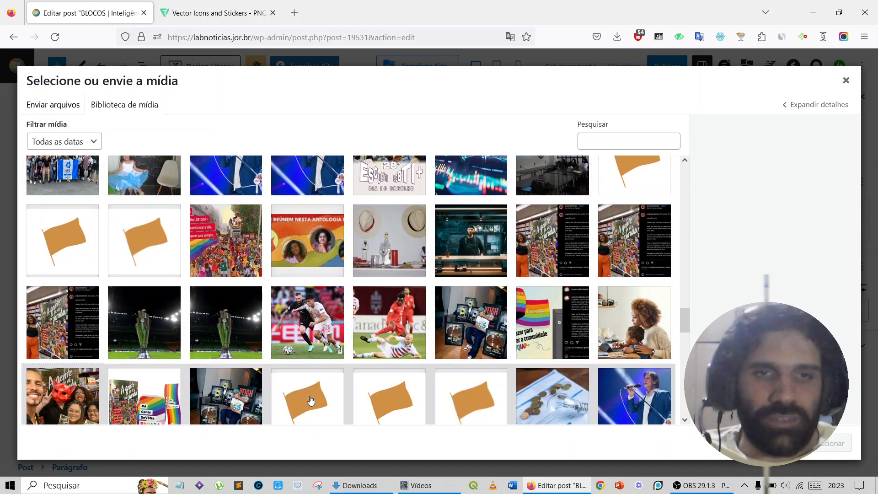
scroll(310, 401, "down", 3)
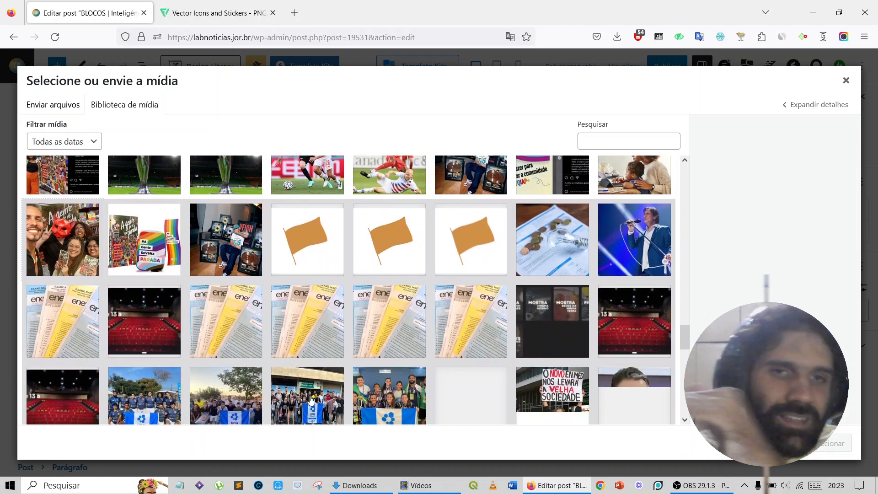
scroll(311, 401, "down", 10)
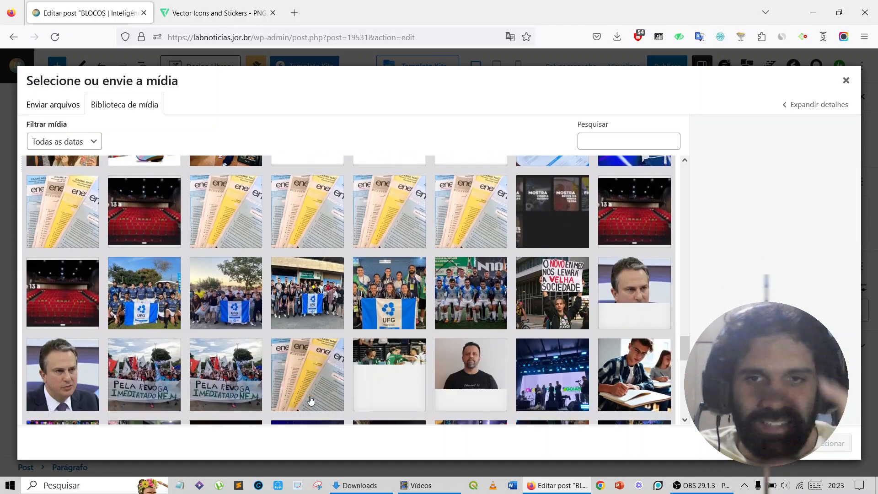
scroll(311, 400, "down", 5)
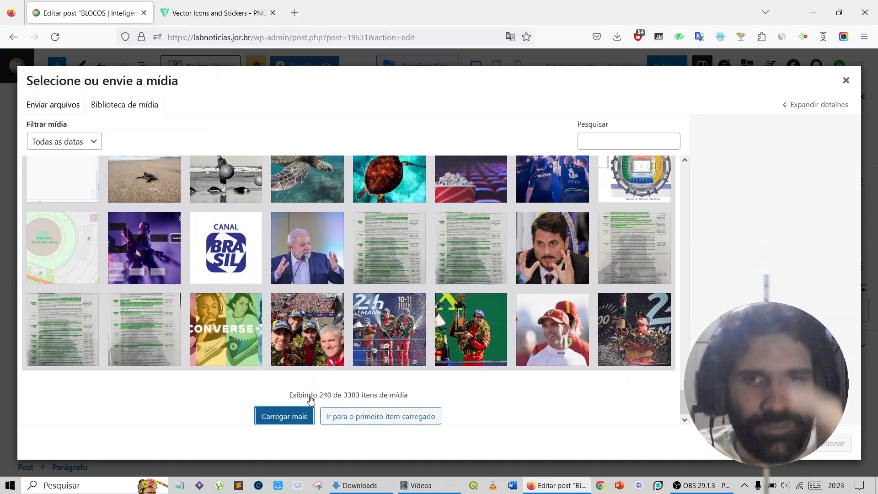
left_click(301, 411)
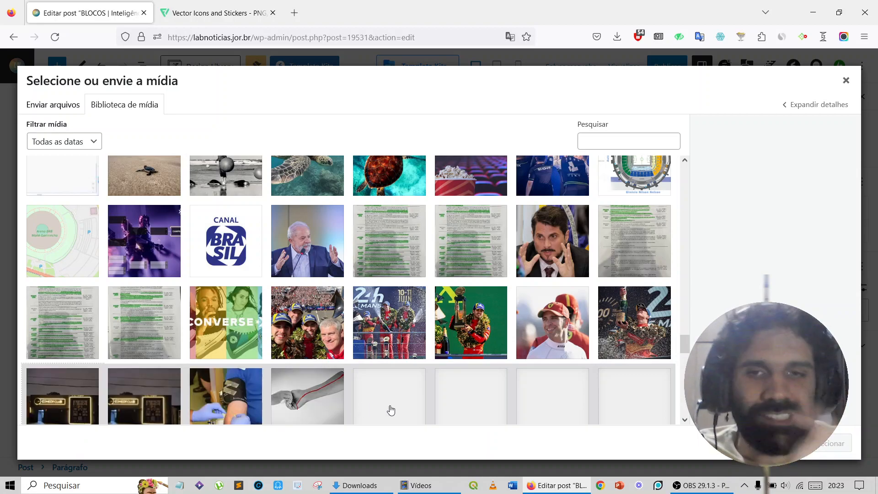
Insert the document-and-pencil icon editor-de-texto.png from the media library as the inline image at the start of the paragraph
scroll(395, 411, "down", 5)
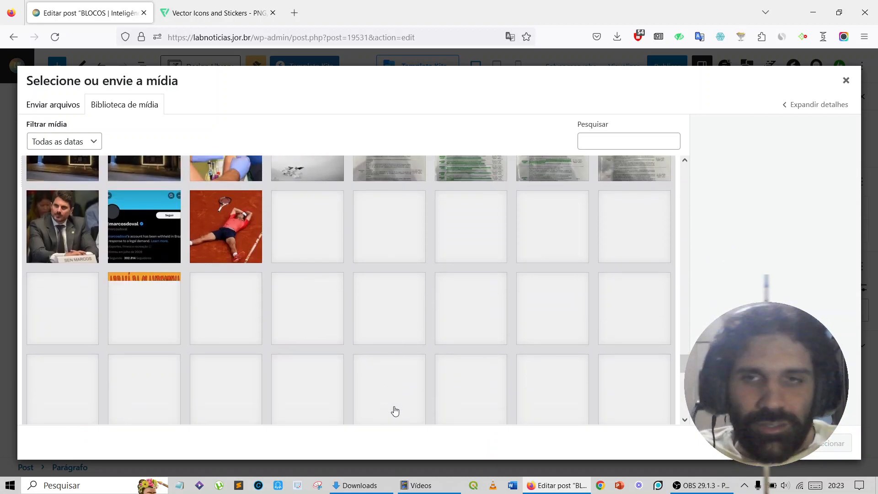
scroll(395, 411, "down", 5)
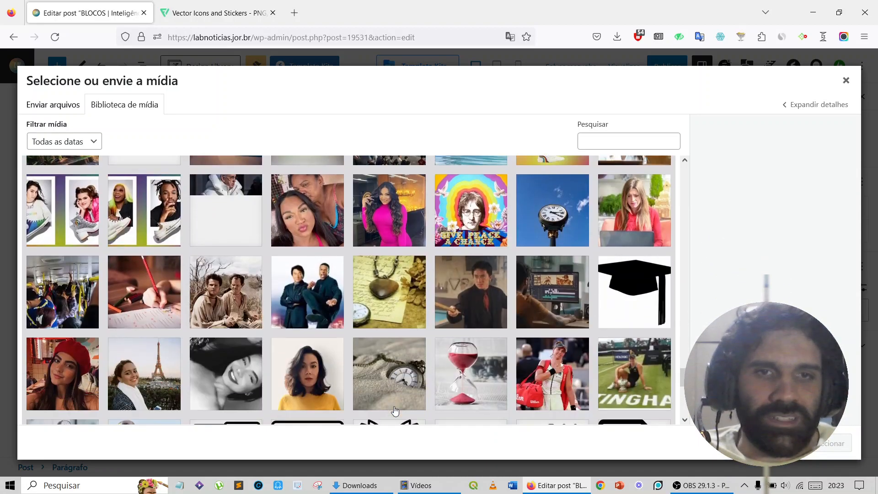
scroll(395, 411, "down", 3)
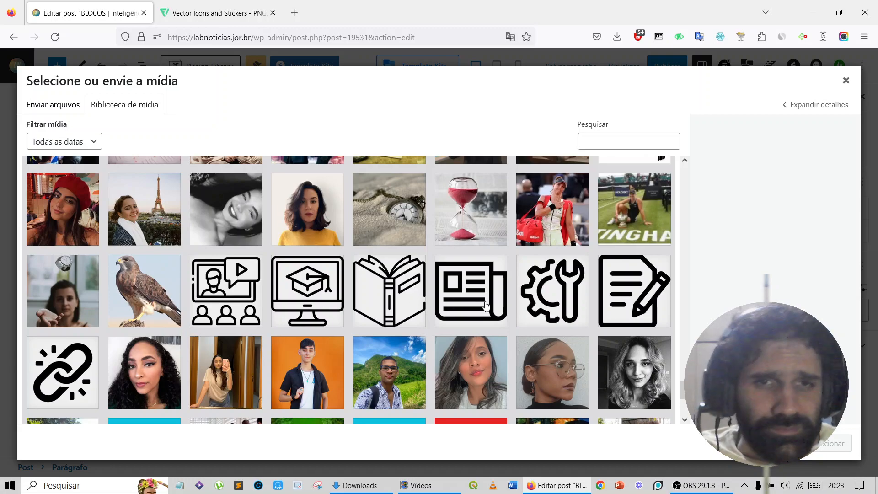
left_click(624, 298)
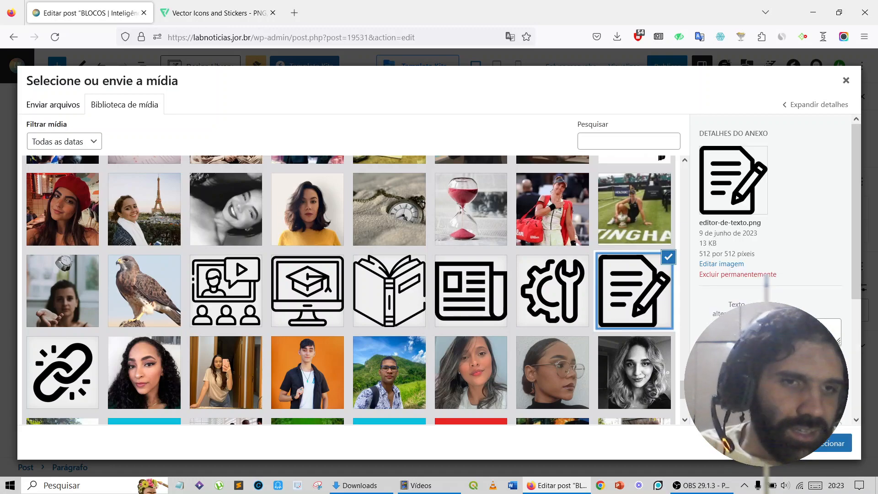
left_click(827, 449)
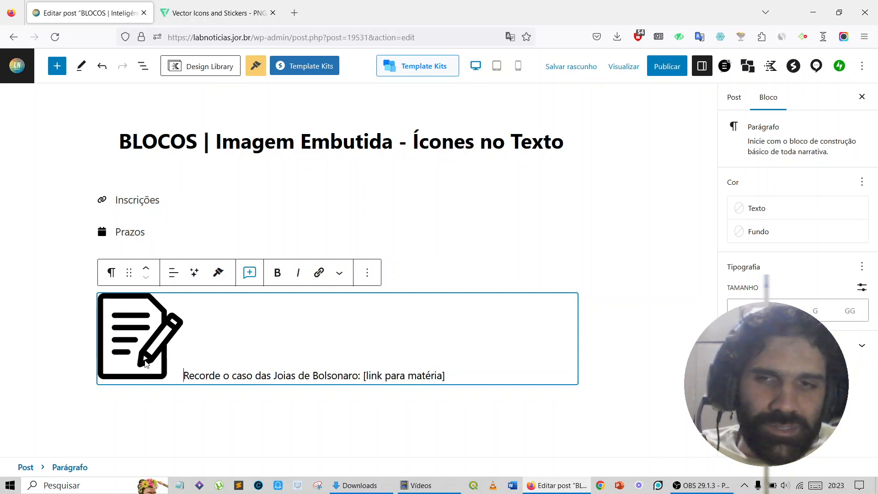
Set the width (Largura) of the inline icon in the paragraph to 20
left_click(141, 347)
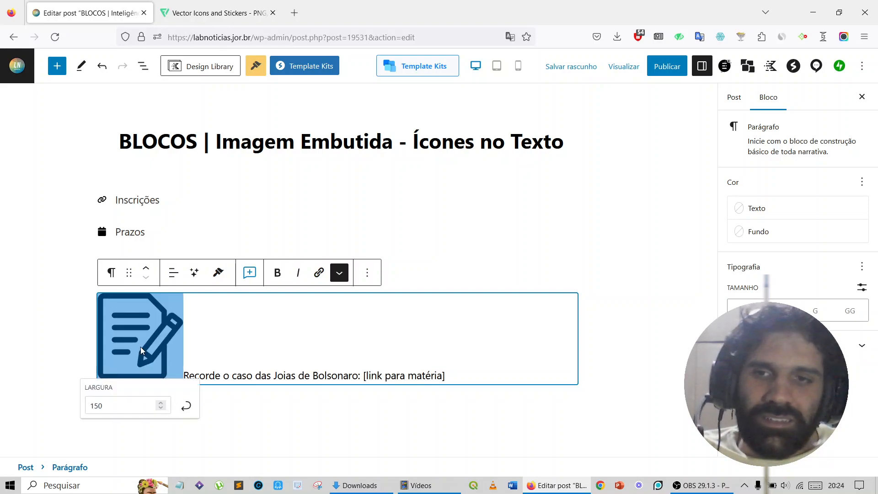
left_click(118, 408)
left_click_drag(119, 406, 75, 413)
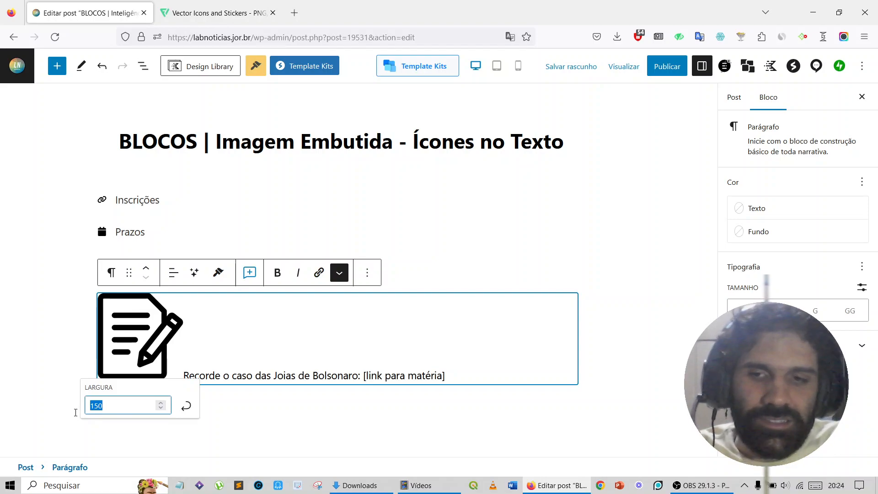
type("20")
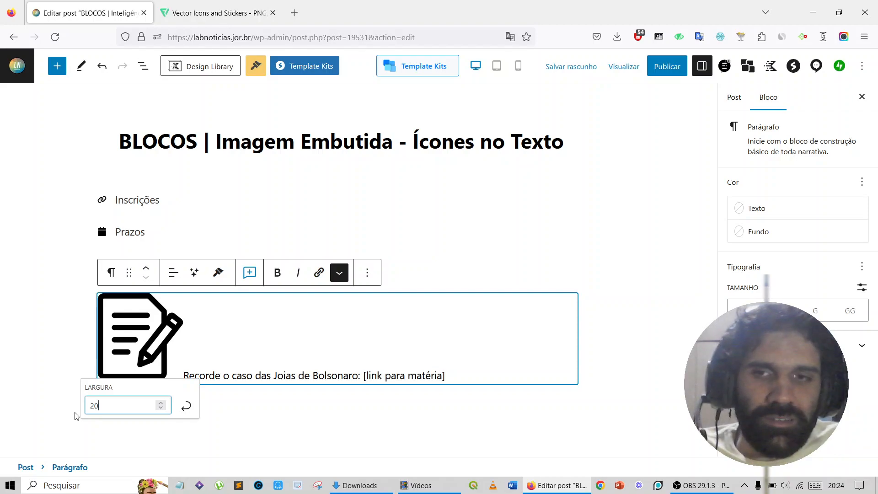
key("Return")
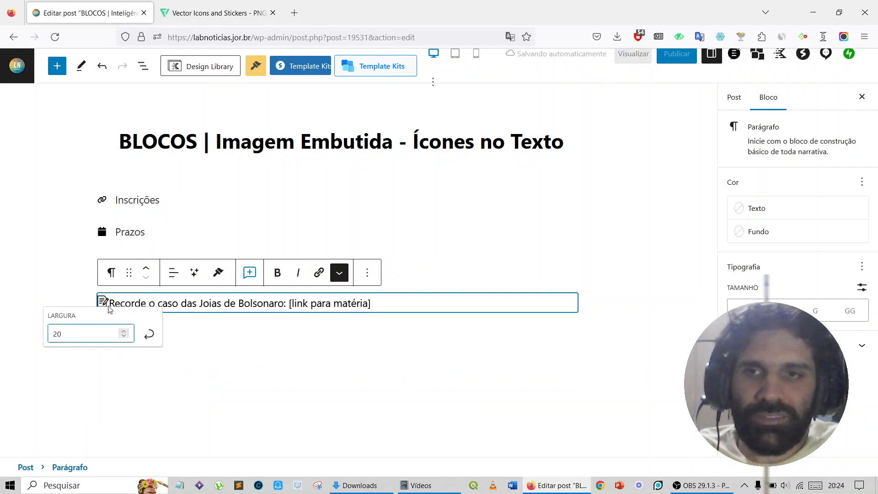
Add a space between the inline icon and "Recorde", and place the text cursor before the icon
left_click_drag(119, 300, 99, 301)
key("Left")
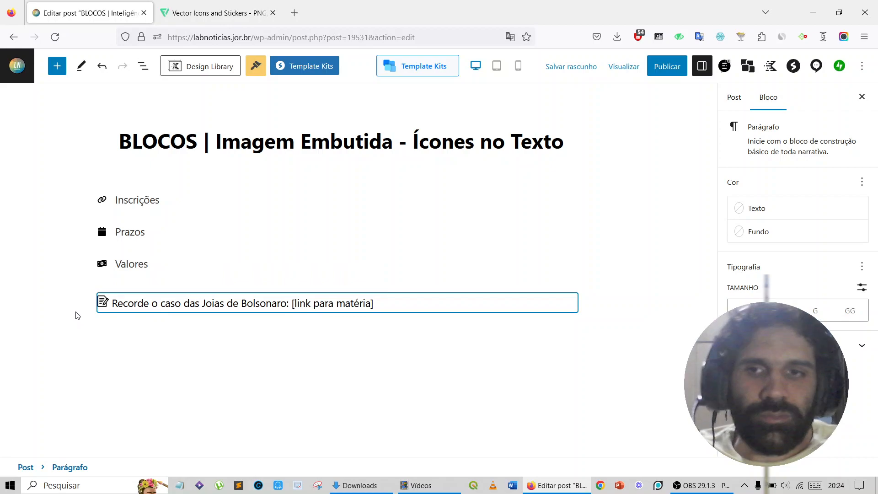
key("Up")
key("Down")
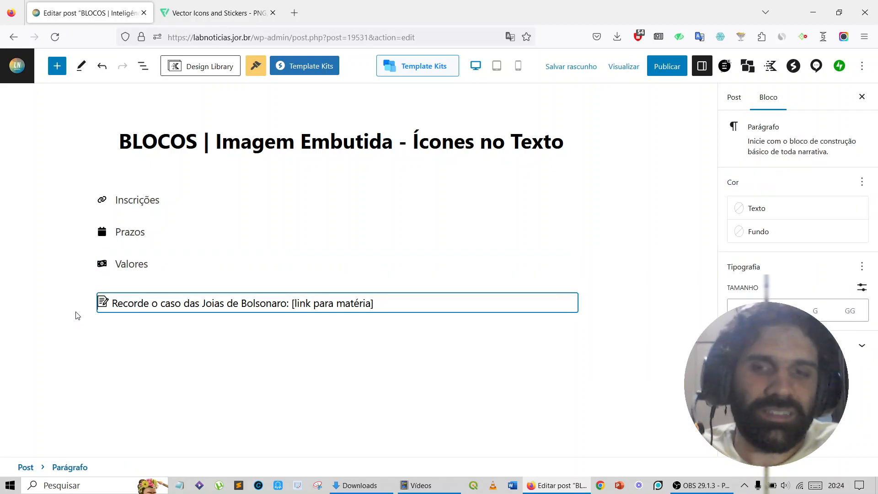
Write the filler text "fjdfjld fhdskjlfl ds" in front of the inline icon and delete it again
type("fjdfjld fhdskjlfl ds")
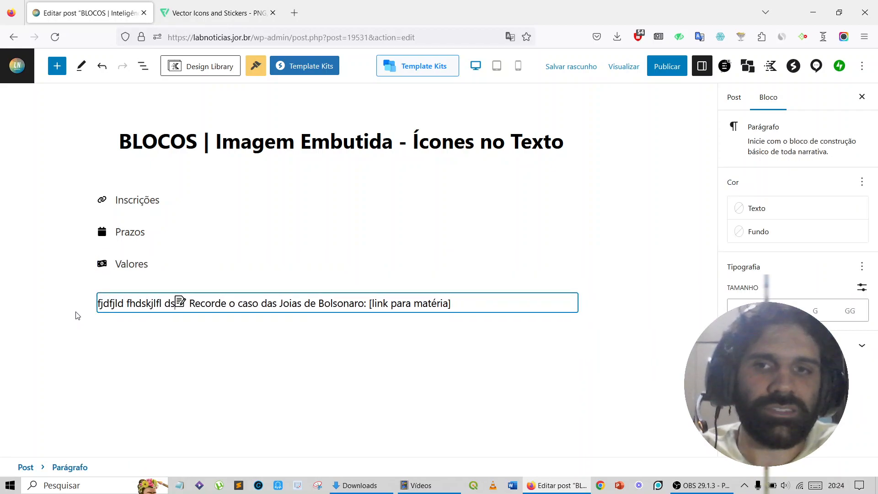
key("BackSpace")
key("BackSpace")
key("BackSpace")
key("BackSpace")
key("BackSpace")
key("BackSpace")
key("BackSpace")
key("BackSpace")
key("BackSpace")
key("BackSpace")
key("BackSpace")
key("BackSpace")
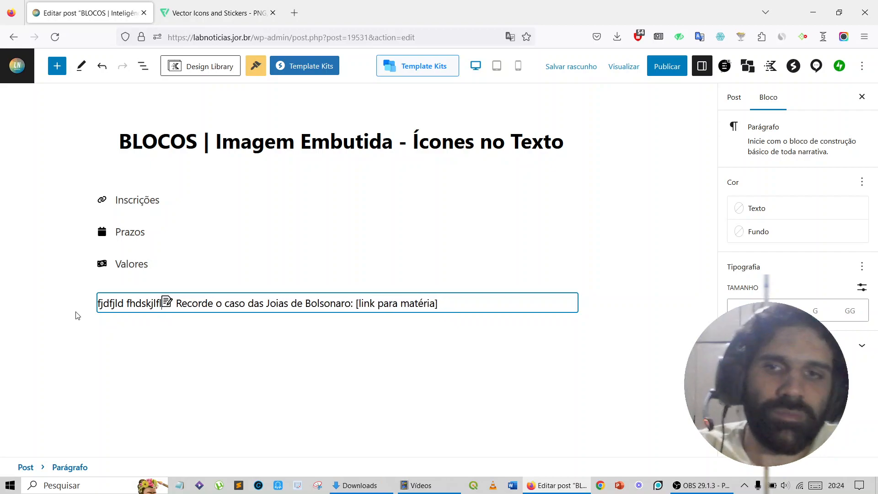
key("BackSpace")
key("BackSpace")
key("BackSpace")
key("BackSpace")
key("BackSpace")
key("BackSpace")
key("BackSpace")
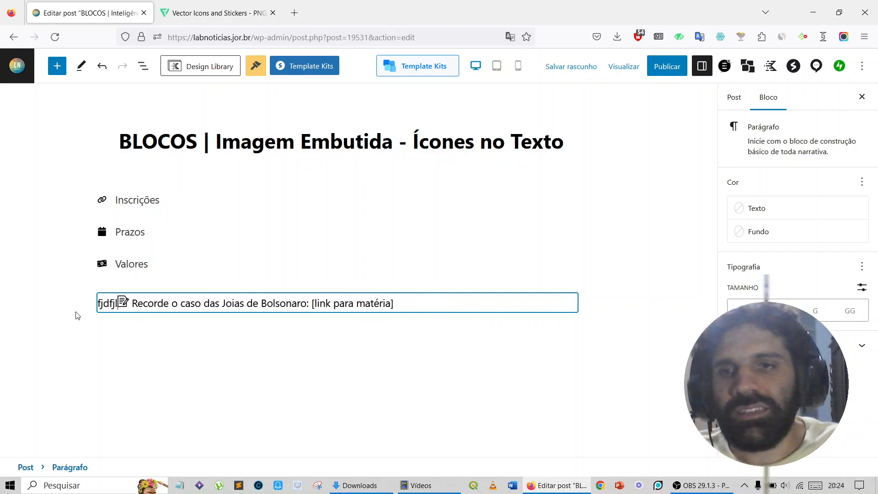
key("BackSpace")
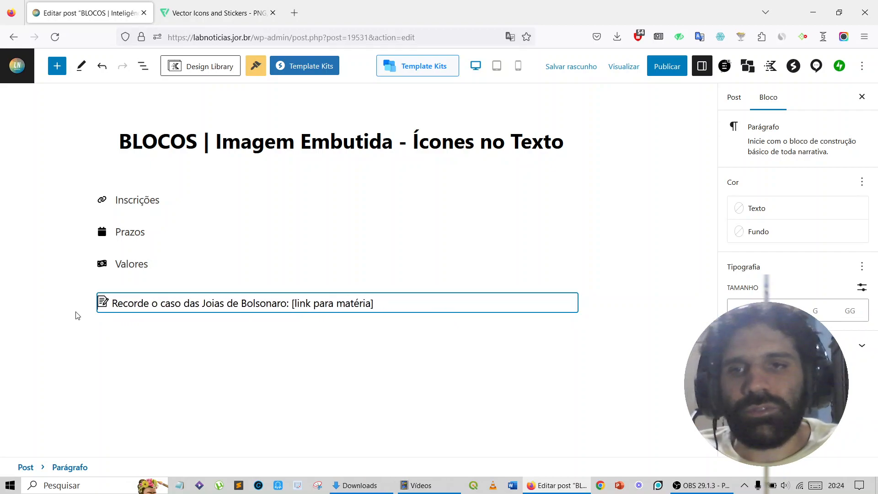